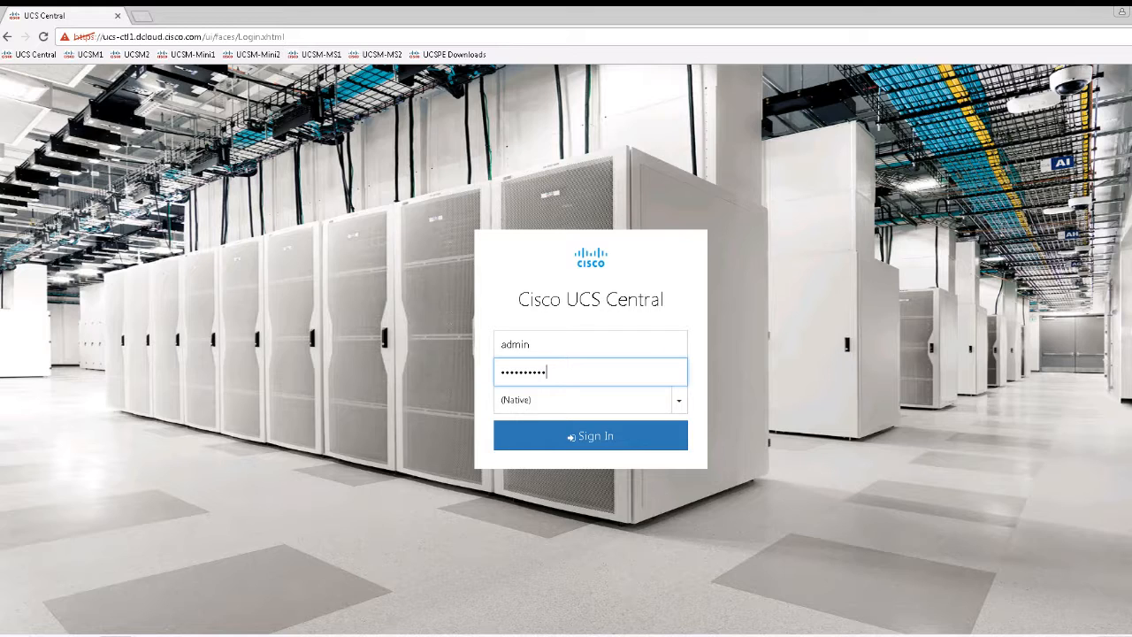
- Sign in to UCS Central as admin and look through the available object types and creation tasks
{"action": "key", "text": "Return"}
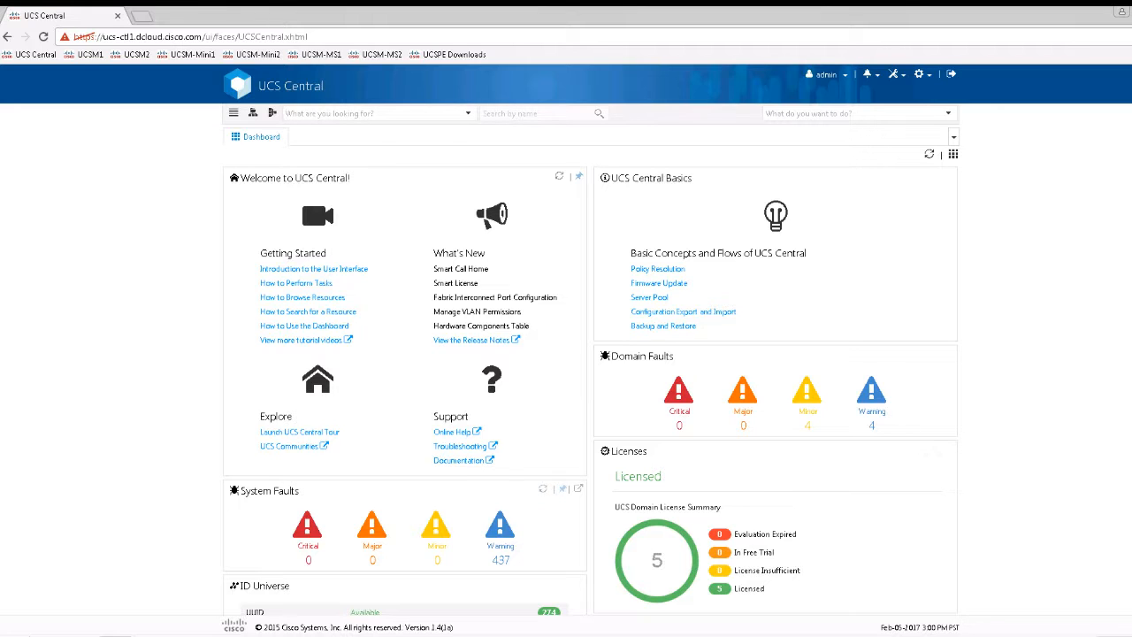
{"action": "left_click", "coordinate": [468, 113]}
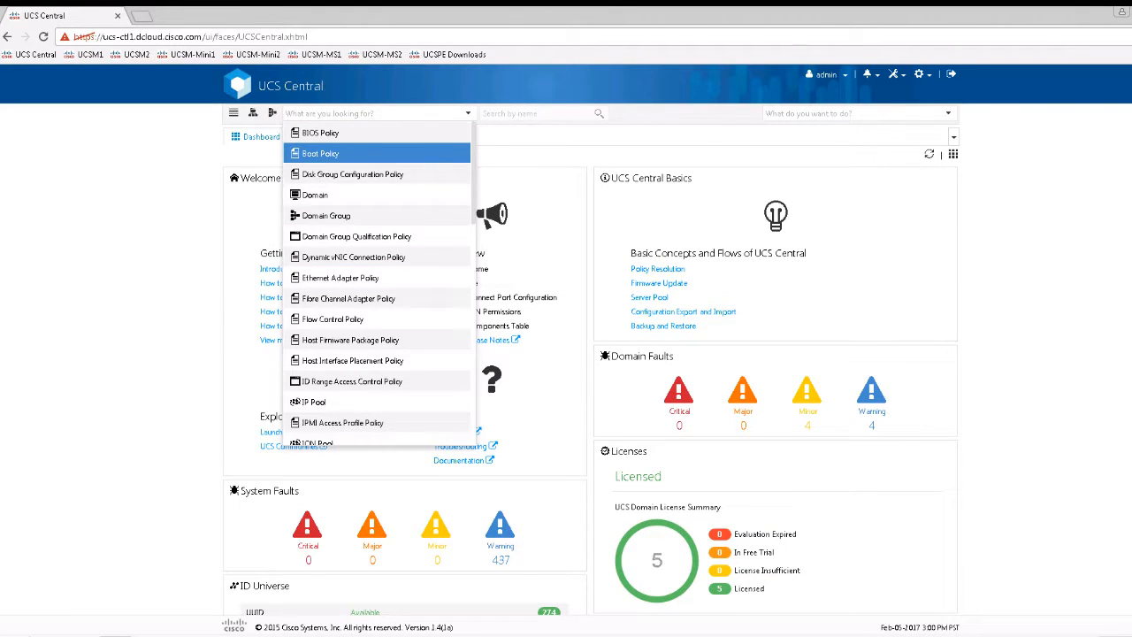
{"action": "left_click", "coordinate": [948, 114]}
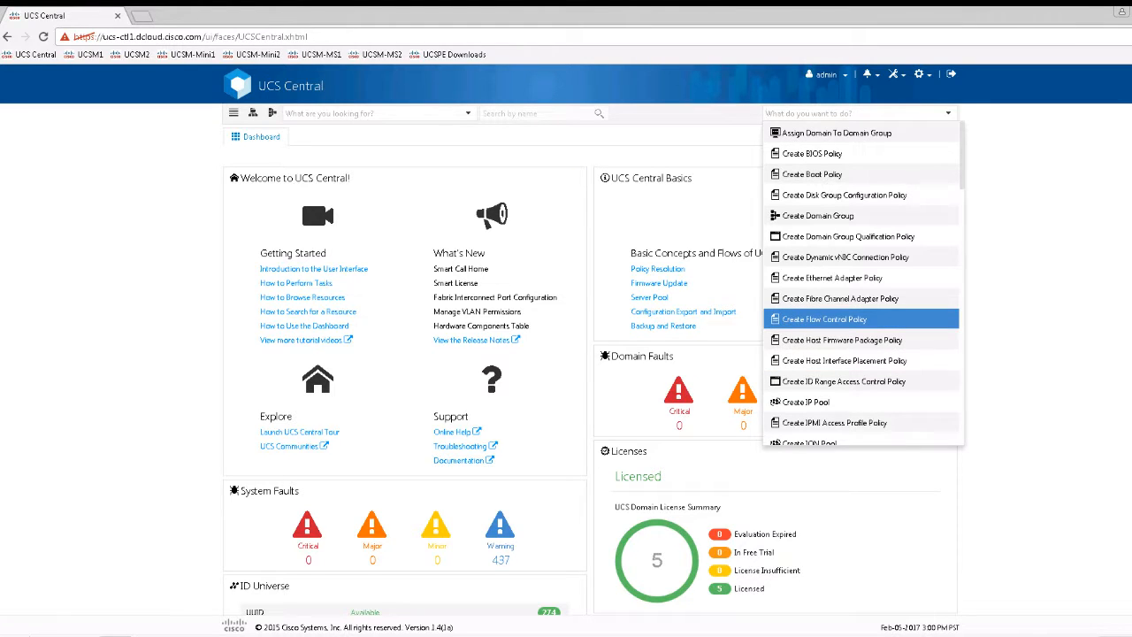
{"action": "left_click", "coordinate": [530, 152]}
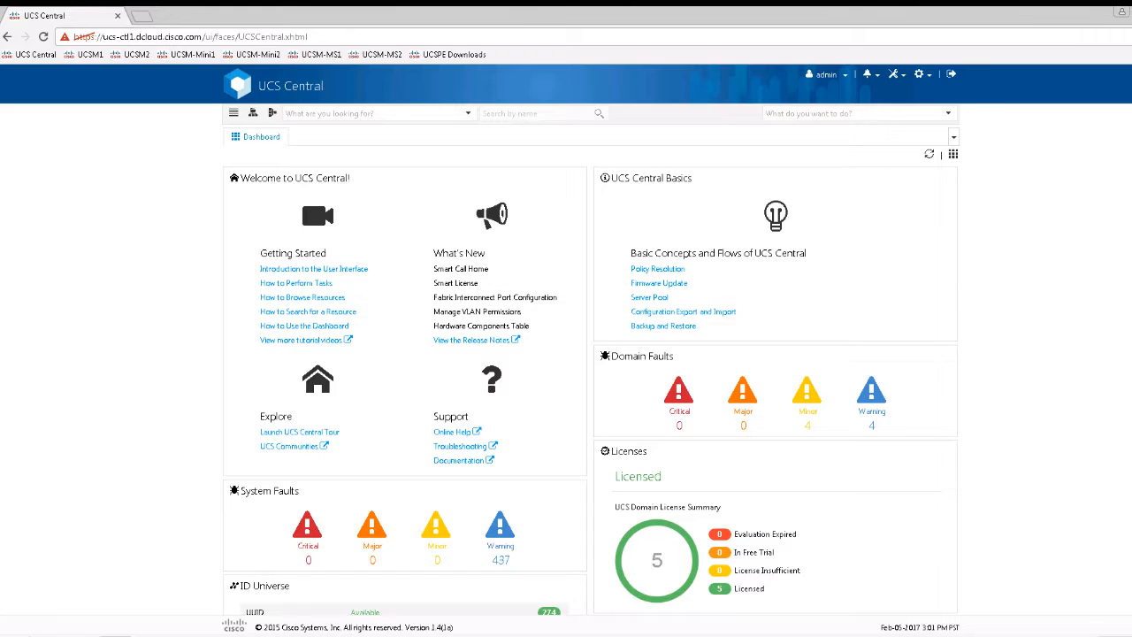
- View the Date & Time settings in the UCS Central system profile and close the profile without saving
{"action": "left_click", "coordinate": [922, 74]}
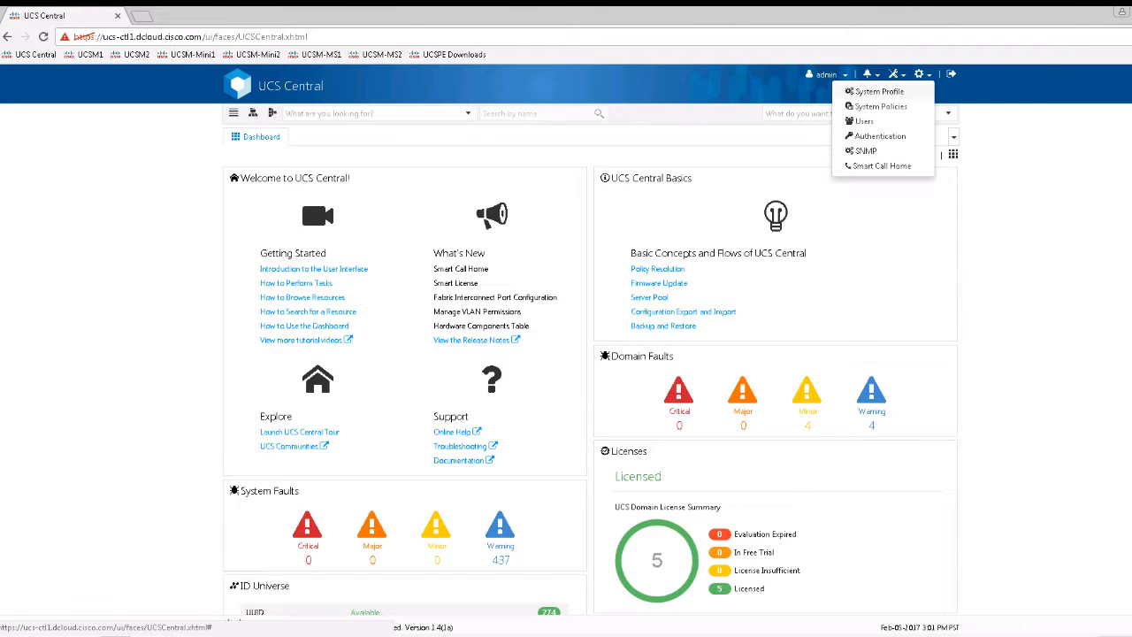
{"action": "left_click", "coordinate": [878, 91]}
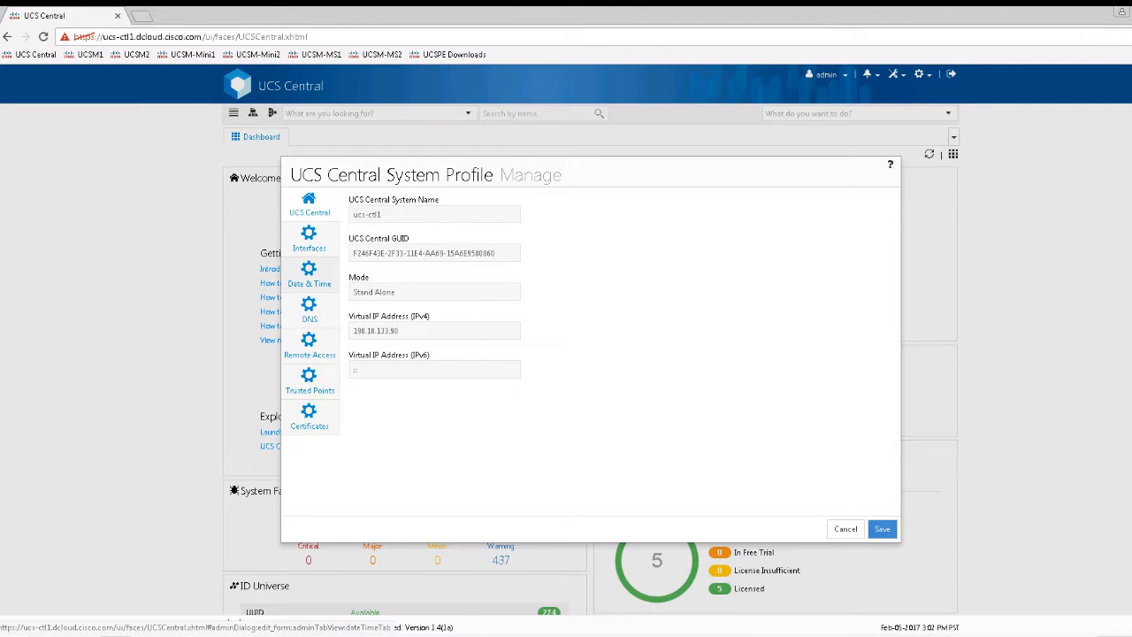
{"action": "left_click", "coordinate": [308, 274]}
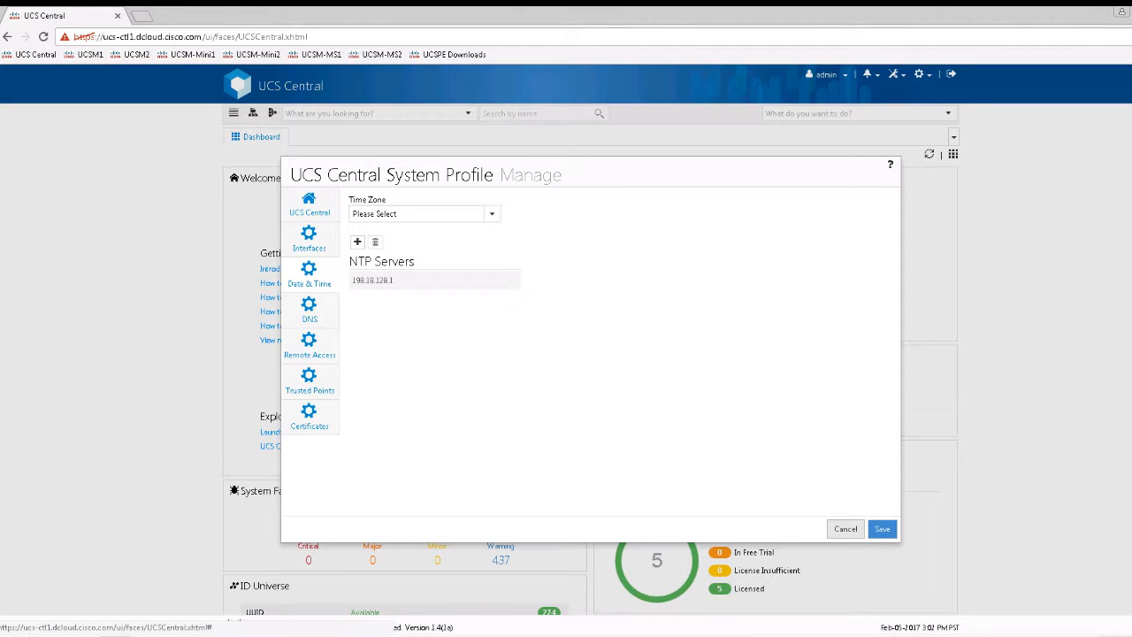
{"action": "left_click", "coordinate": [845, 528]}
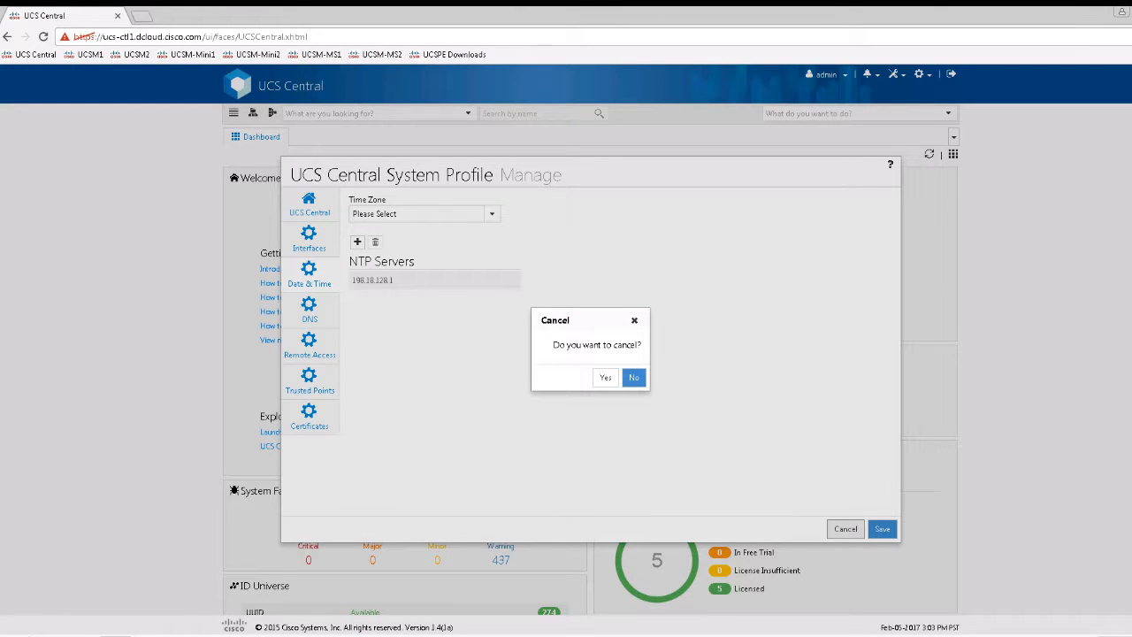
{"action": "left_click", "coordinate": [605, 376]}
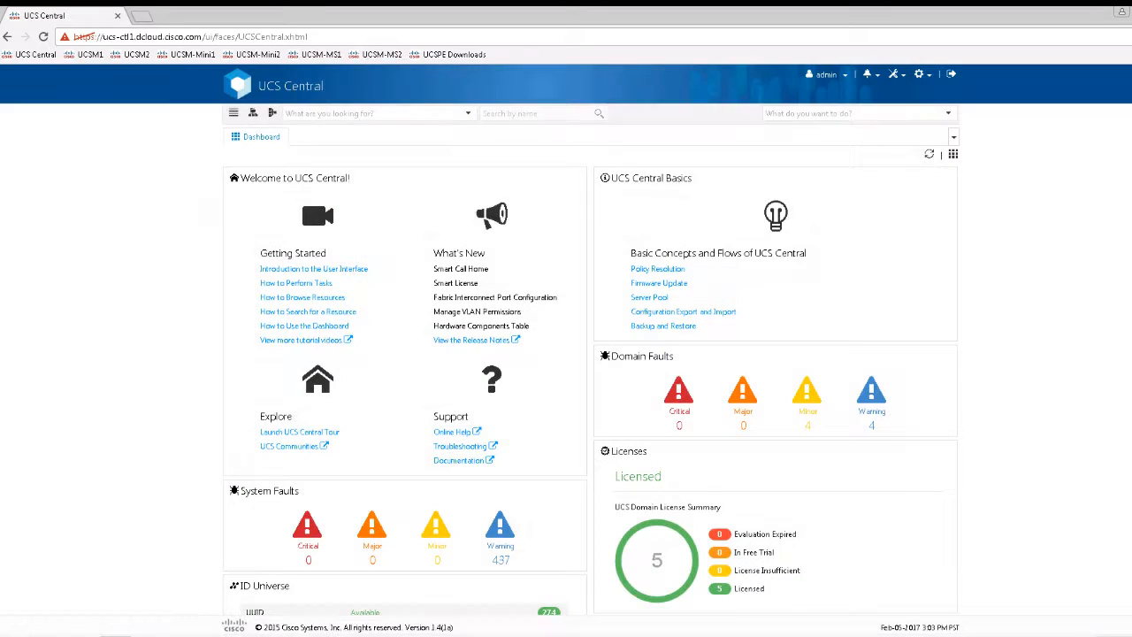
- Filter the list of all domains by NY and examine the server resources of the UCSM-Mini1 domain
{"action": "left_click", "coordinate": [233, 113]}
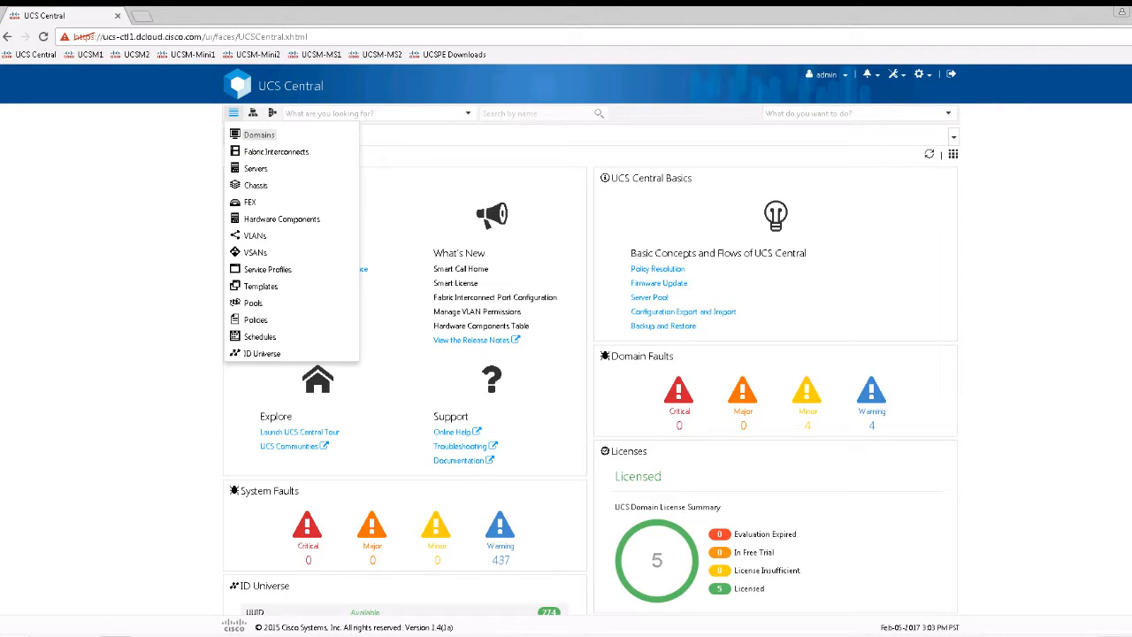
{"action": "left_click", "coordinate": [259, 135]}
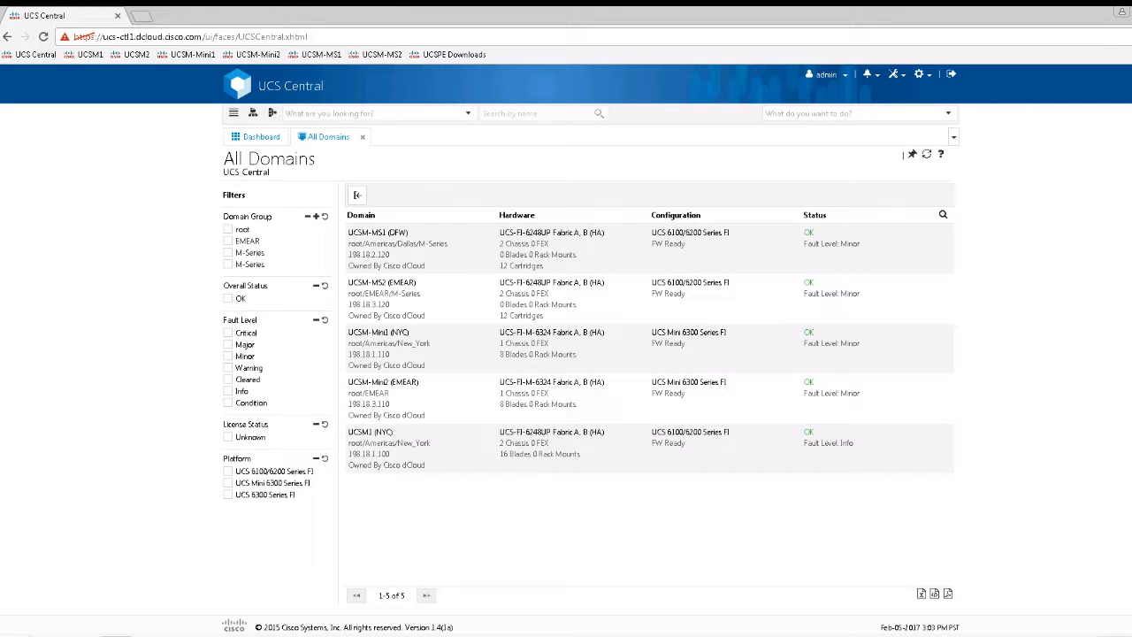
{"action": "left_click", "coordinate": [943, 214]}
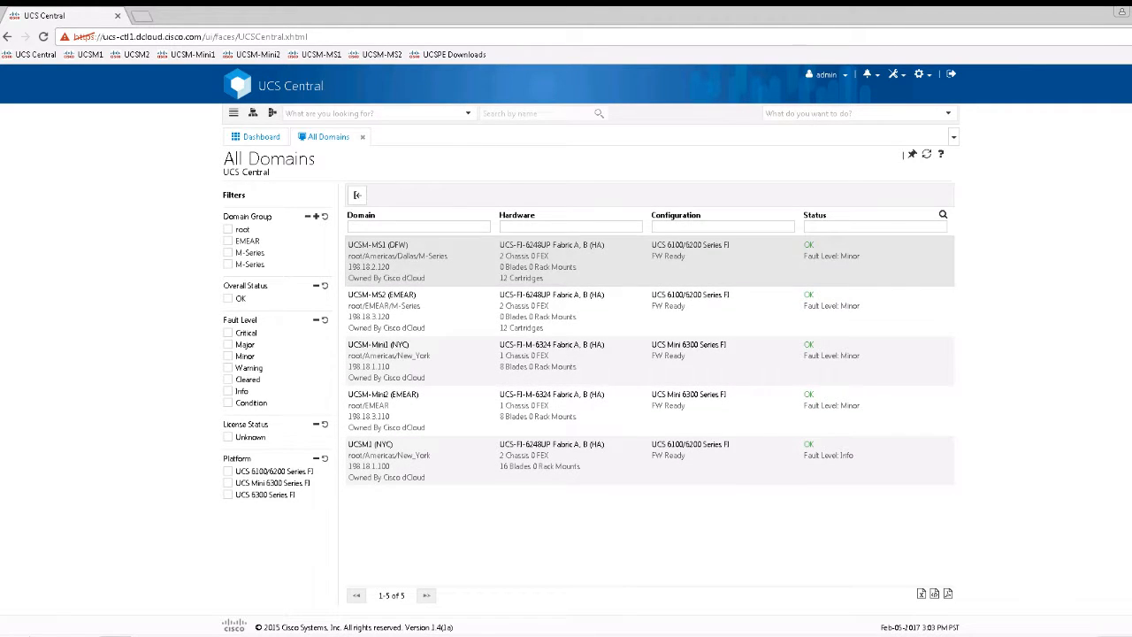
{"action": "left_click", "coordinate": [418, 227]}
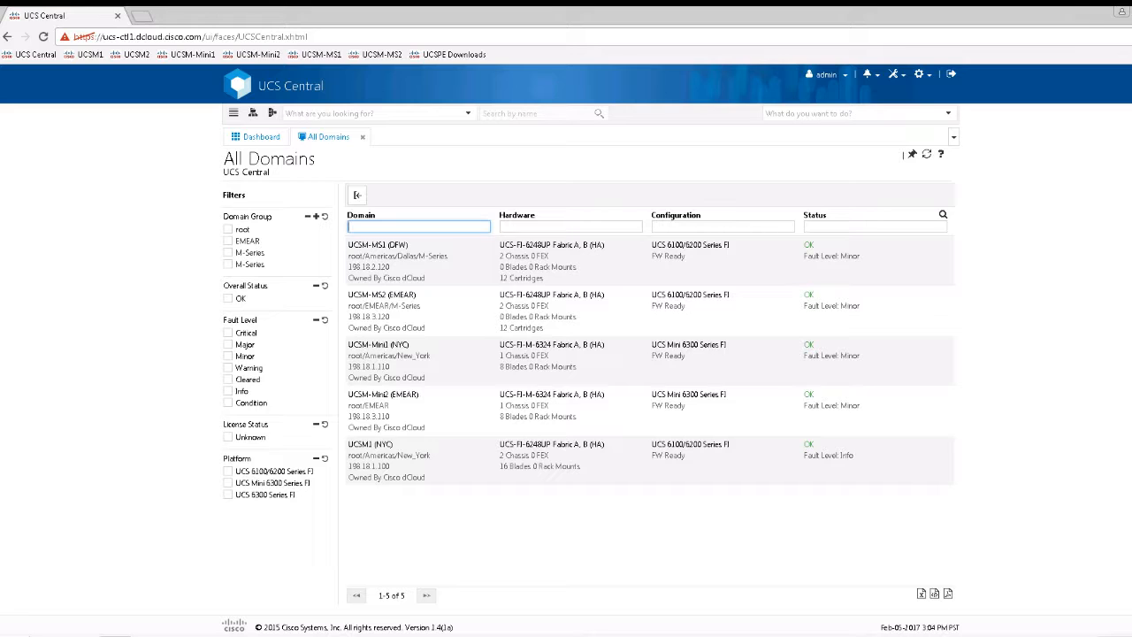
{"action": "type", "text": "NY"}
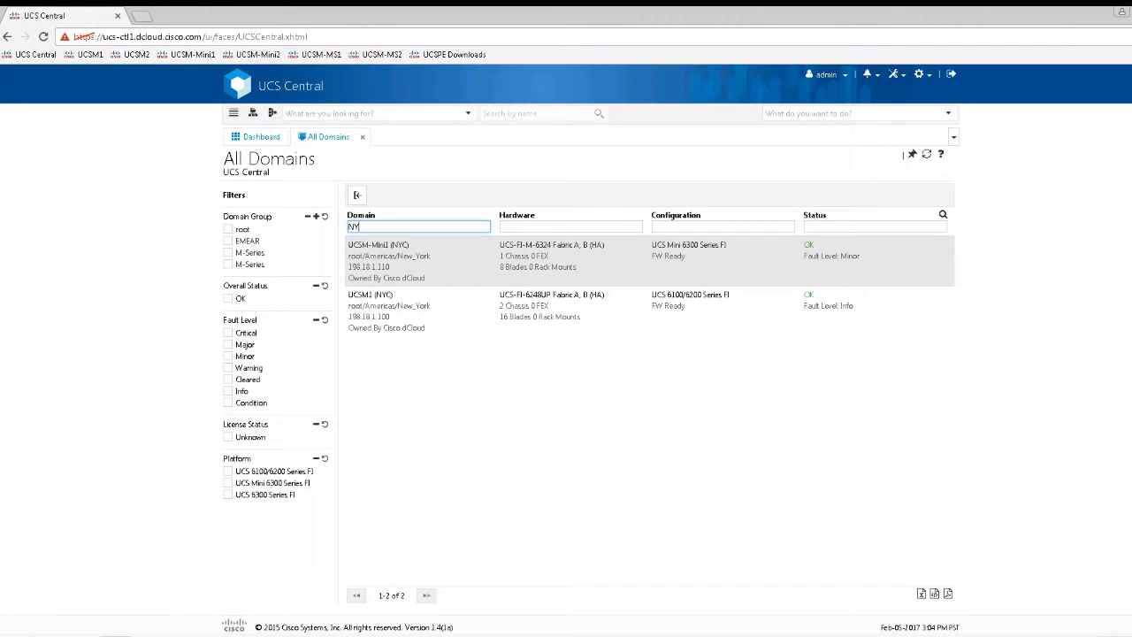
{"action": "left_click", "coordinate": [378, 245]}
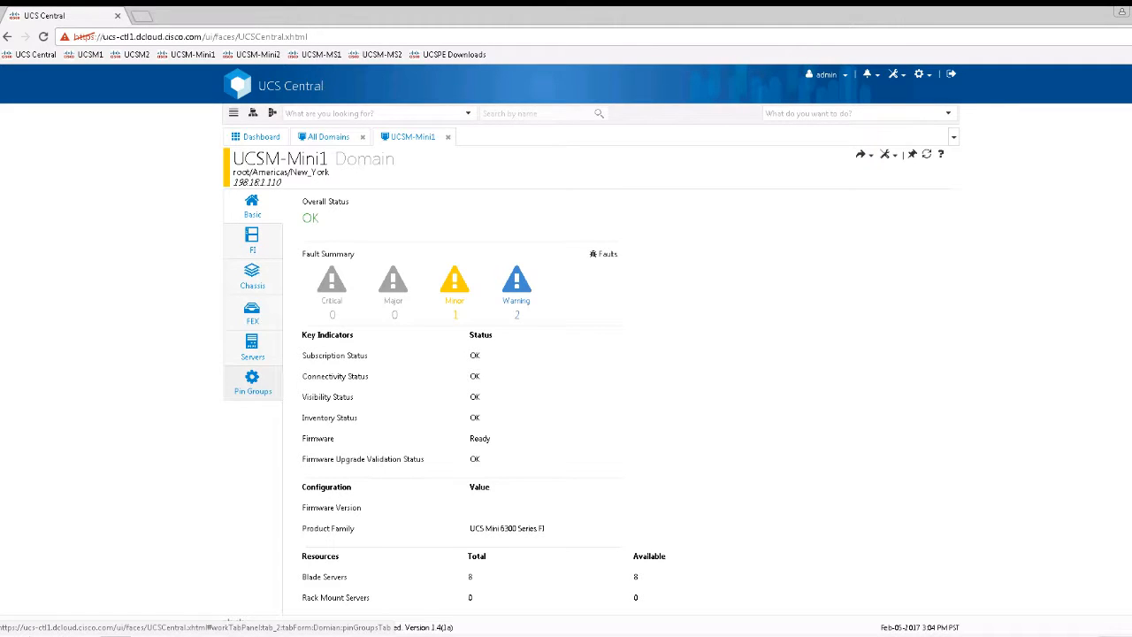
{"action": "left_click", "coordinate": [252, 348]}
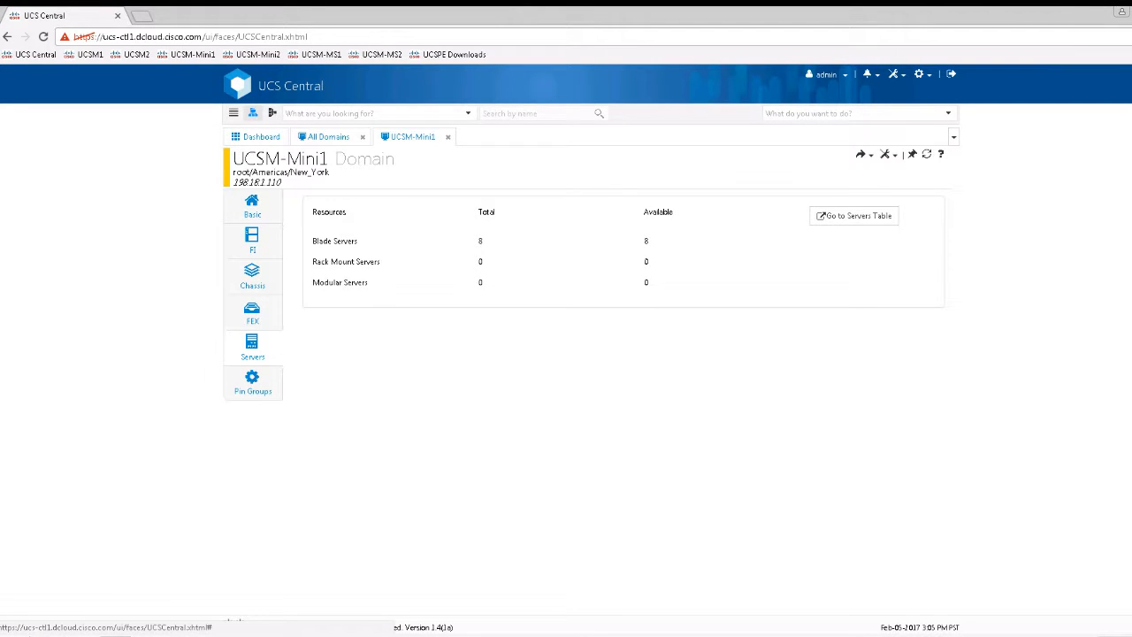
- Expand the organization tree under root and view the EMEAR organization within Remote-Workloads
{"action": "left_click", "coordinate": [252, 113]}
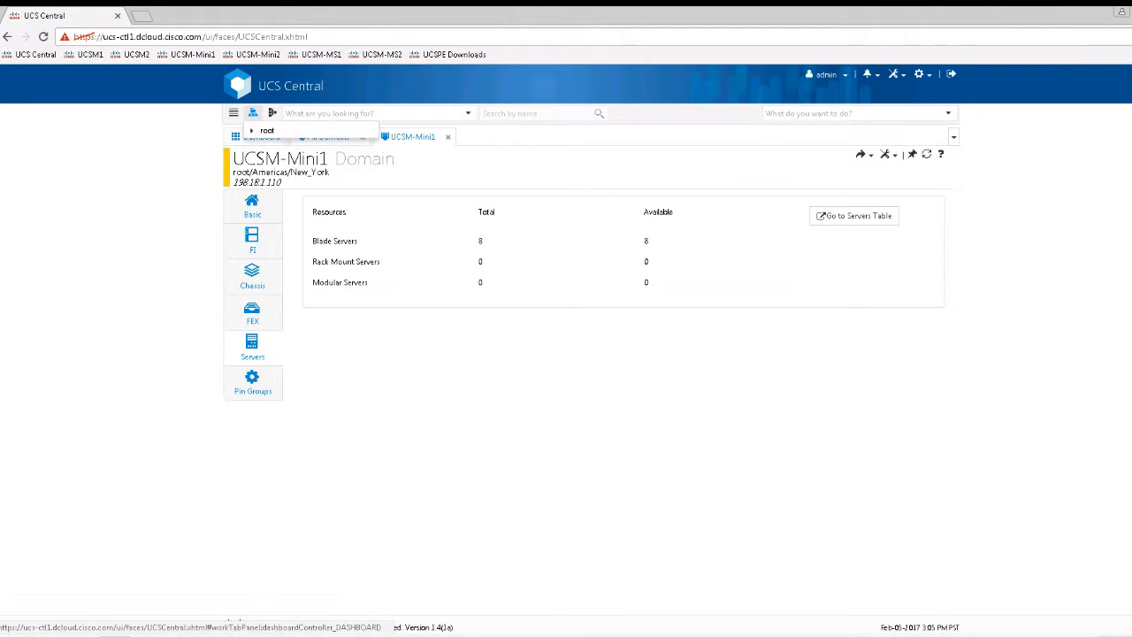
{"action": "left_click", "coordinate": [252, 131]}
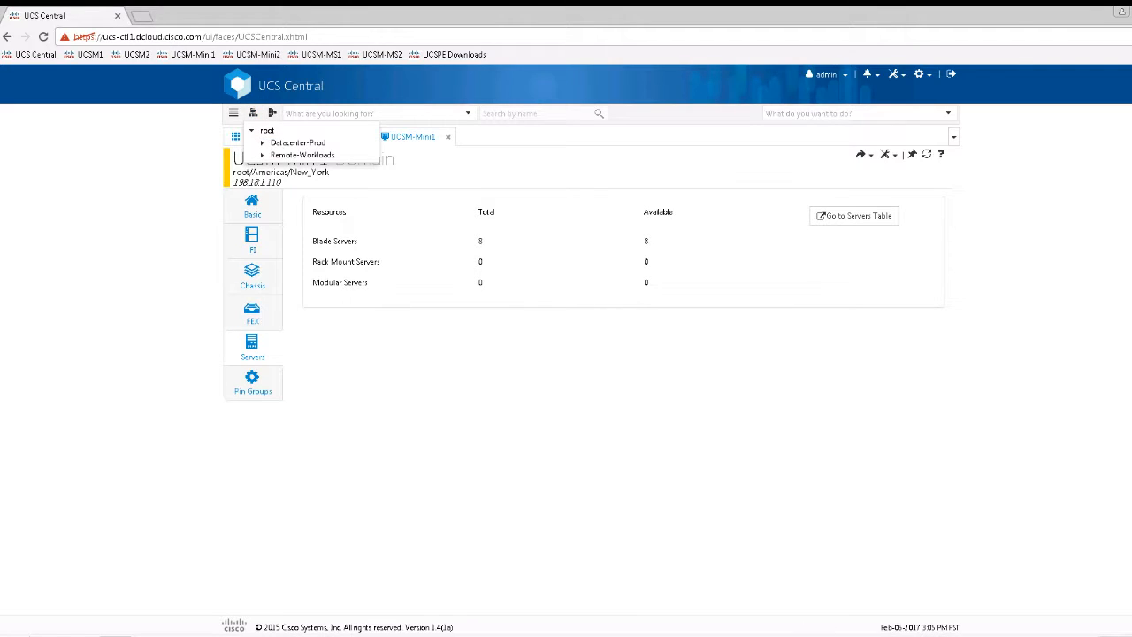
{"action": "left_click", "coordinate": [262, 143]}
{"action": "left_click", "coordinate": [262, 155]}
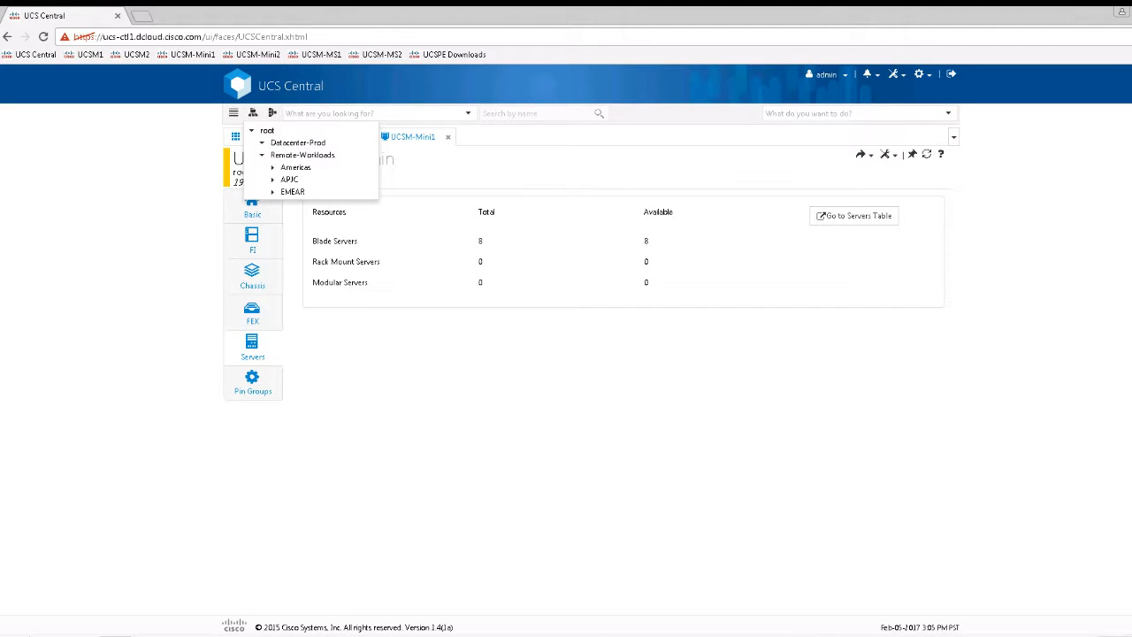
{"action": "left_click", "coordinate": [273, 167]}
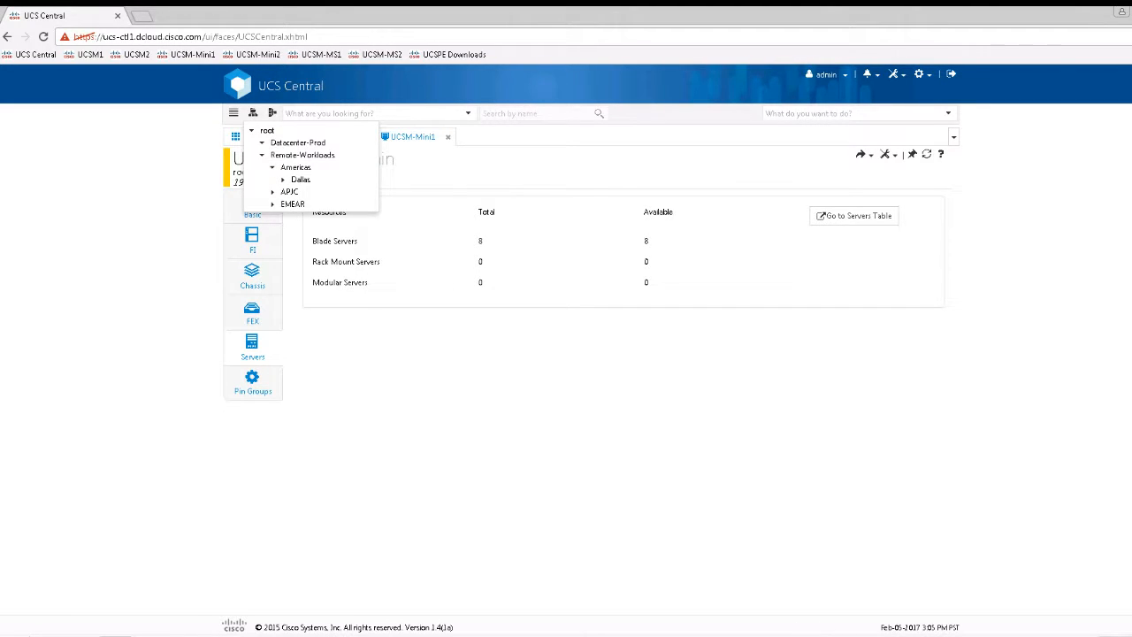
{"action": "left_click", "coordinate": [283, 180]}
{"action": "left_click", "coordinate": [272, 204]}
{"action": "left_click", "coordinate": [293, 205]}
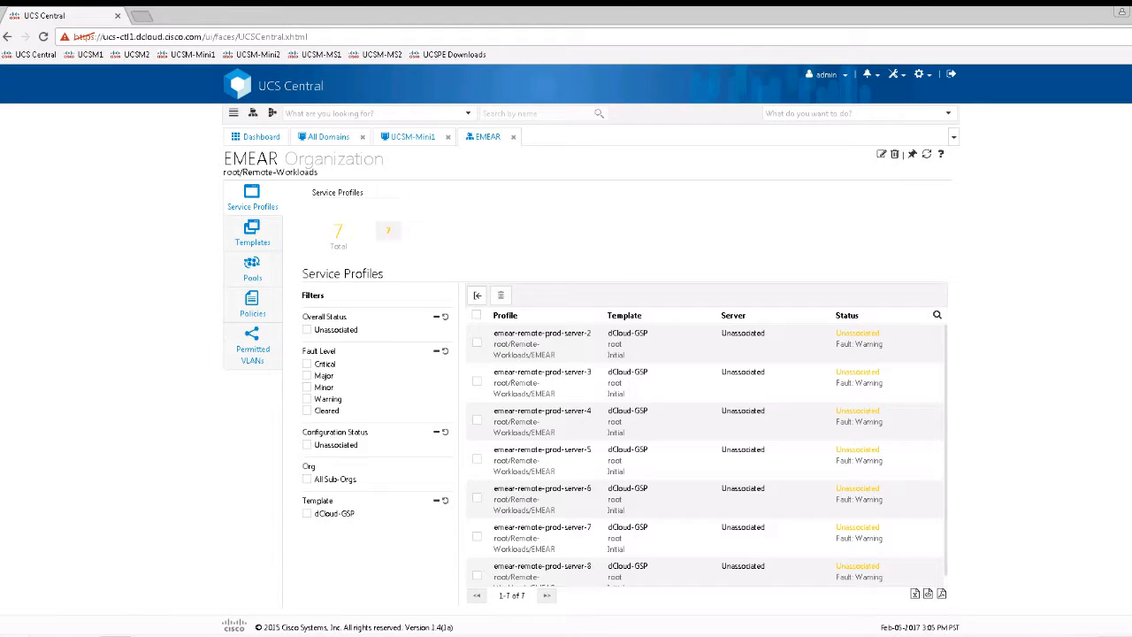
- Open the UCSM2 control panel in a new browser tab and launch UCS Manager
{"action": "left_click", "coordinate": [141, 16]}
{"action": "left_click", "coordinate": [133, 54]}
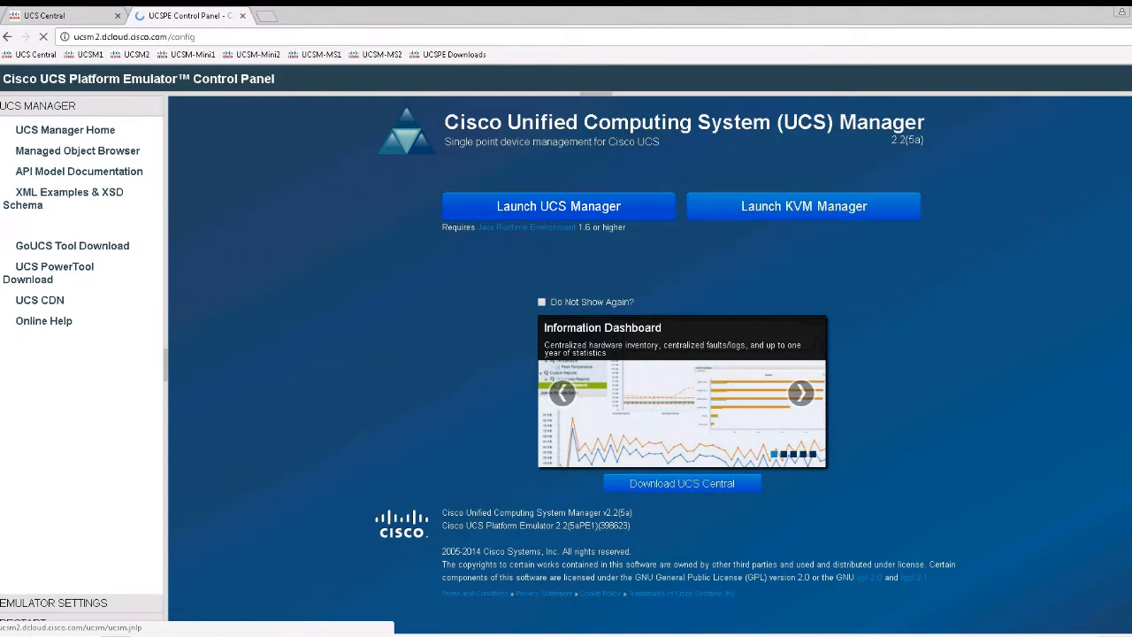
{"action": "left_click", "coordinate": [559, 206]}
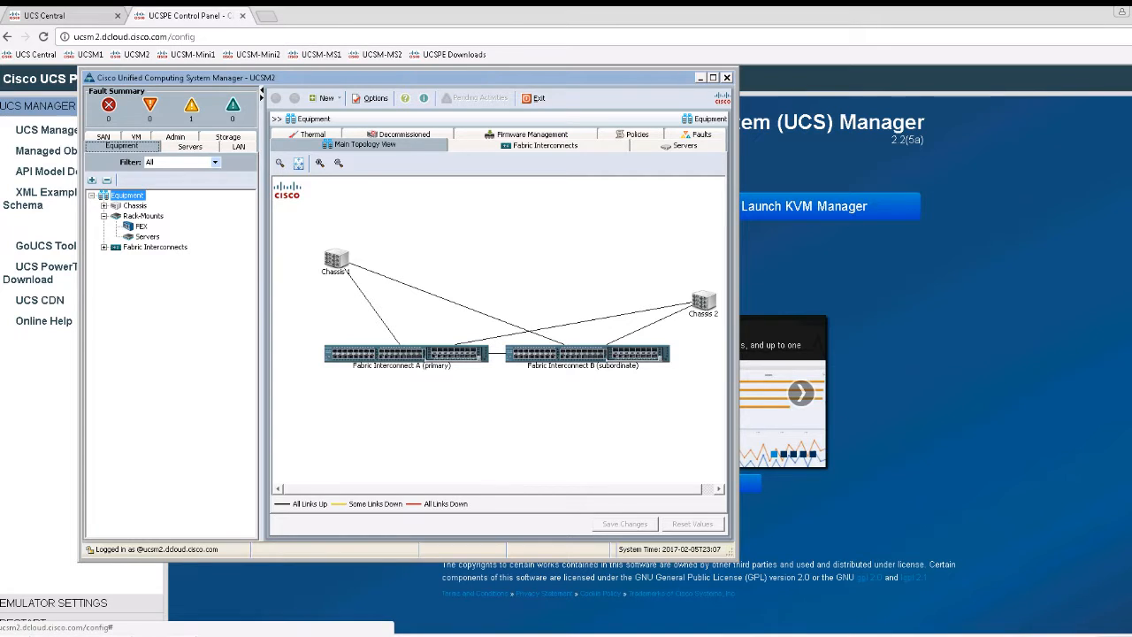
- Filter the administration settings to Communication Management and open the UCS Central settings
{"action": "left_click", "coordinate": [174, 138]}
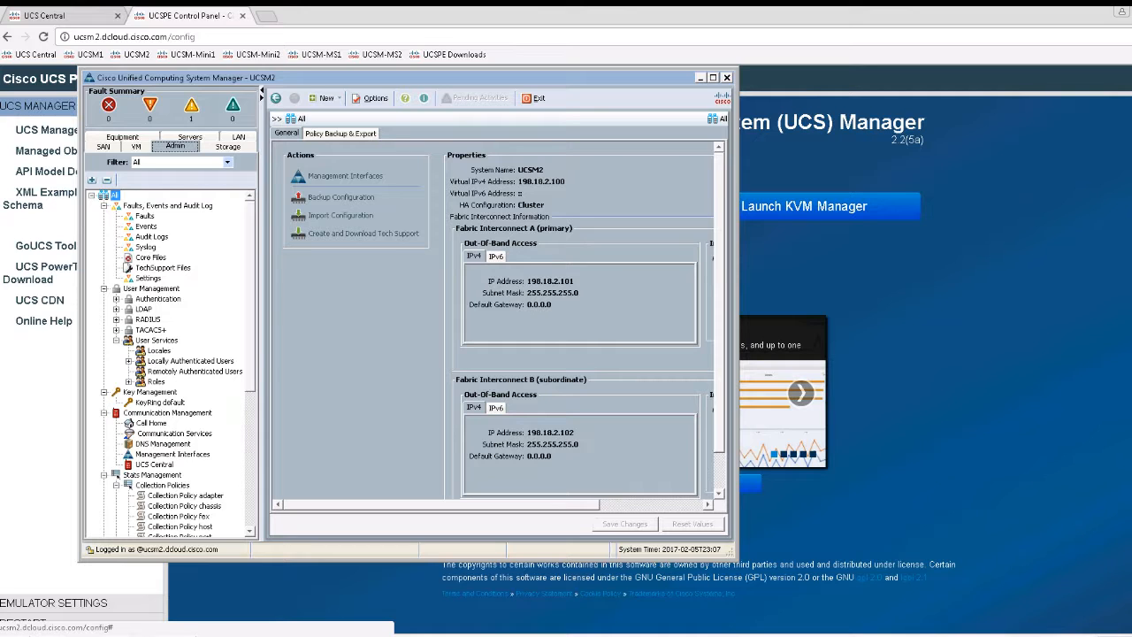
{"action": "left_click", "coordinate": [227, 161]}
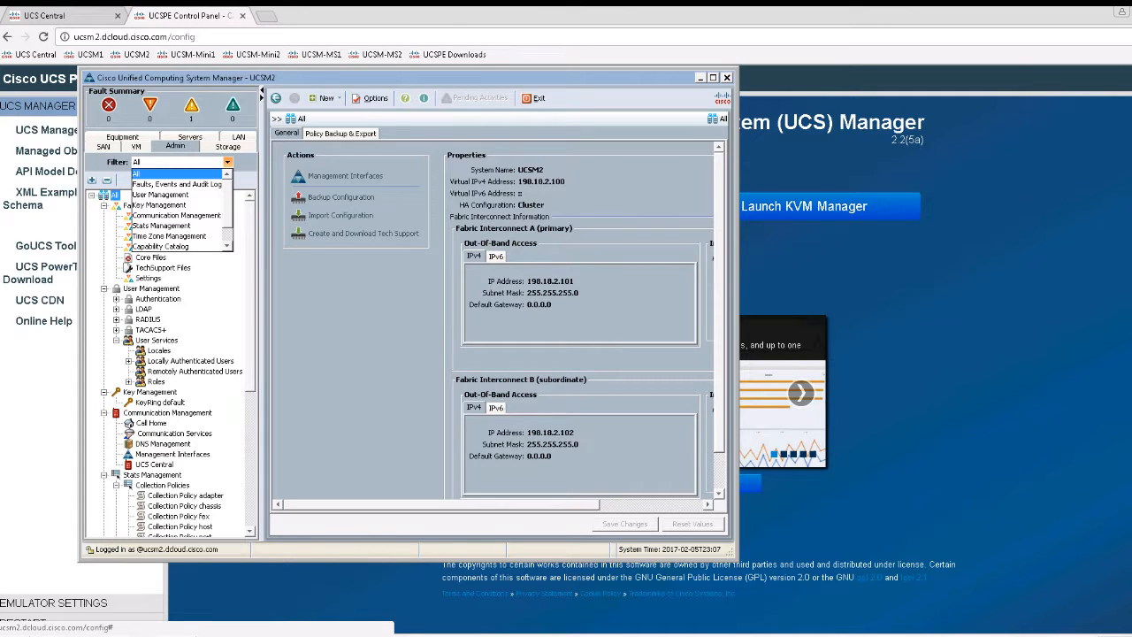
{"action": "left_click", "coordinate": [176, 215]}
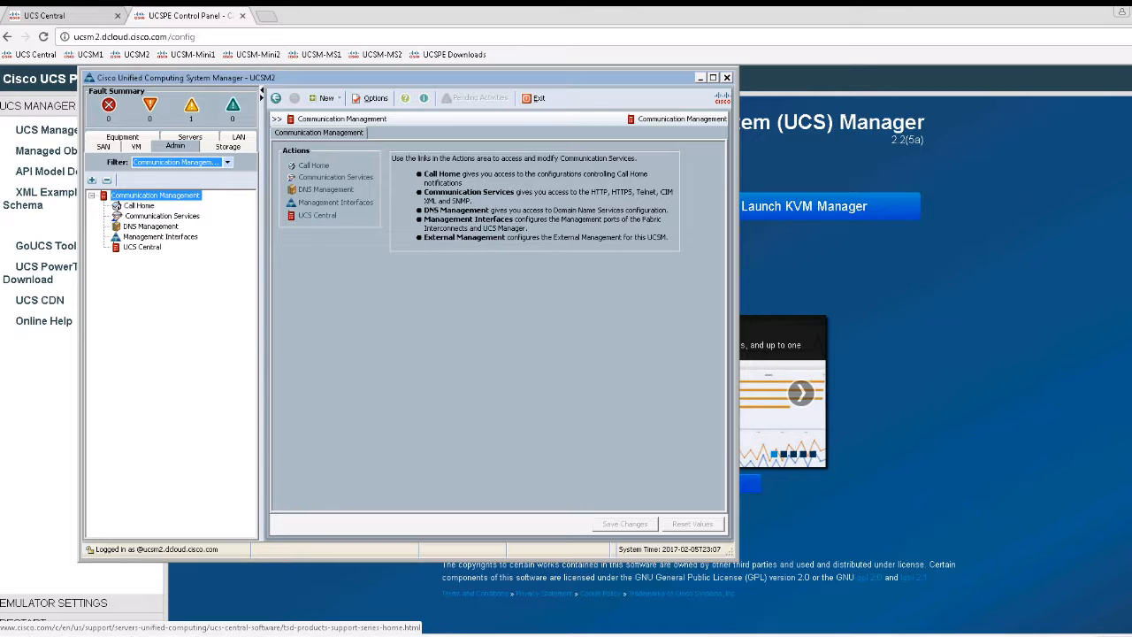
{"action": "left_click", "coordinate": [141, 247]}
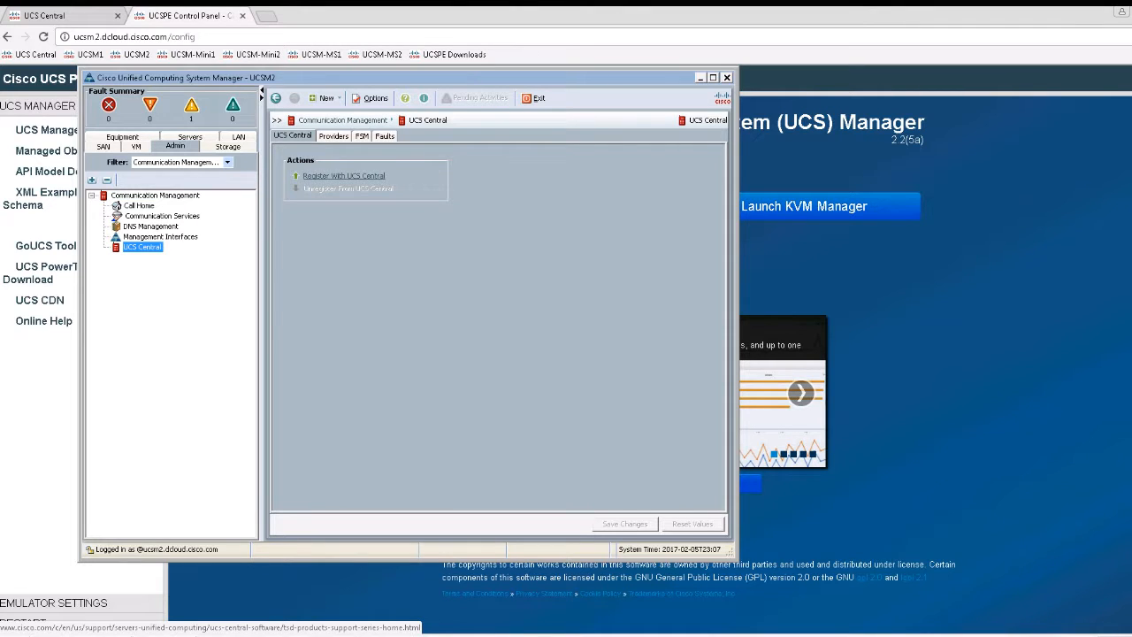
- Register the UCSM2 domain with UCS Central at 198.18.133.90, entering the shared secret and accepting the session termination
{"action": "left_click", "coordinate": [344, 176]}
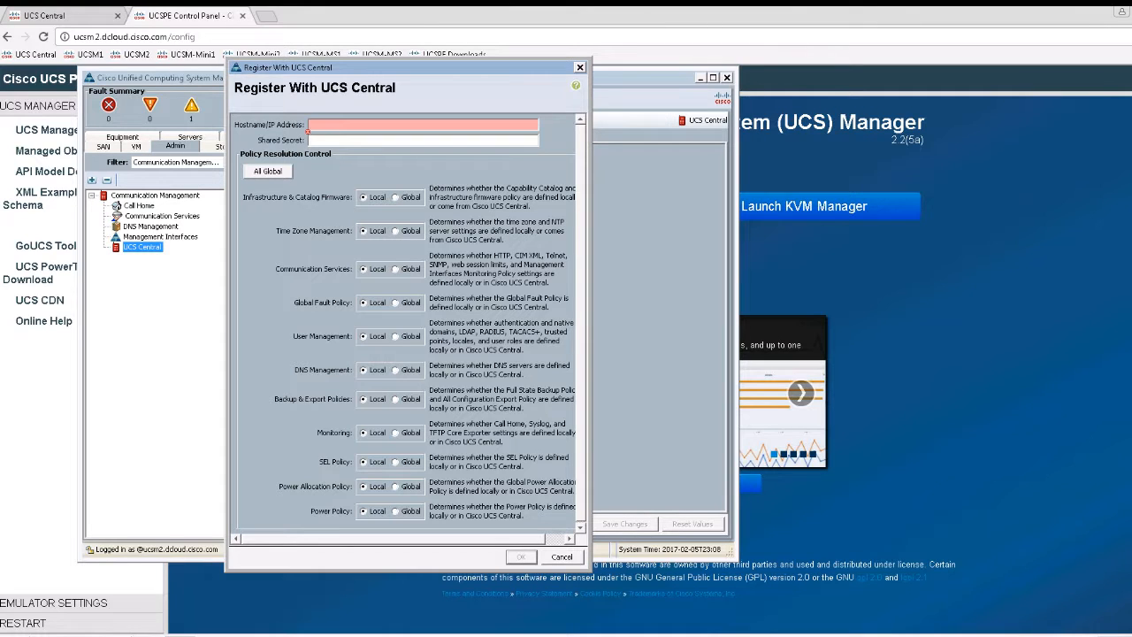
{"action": "type", "text": "198.18.133.90"}
{"action": "key", "text": "Tab"}
{"action": "key", "text": "ctrl+v"}
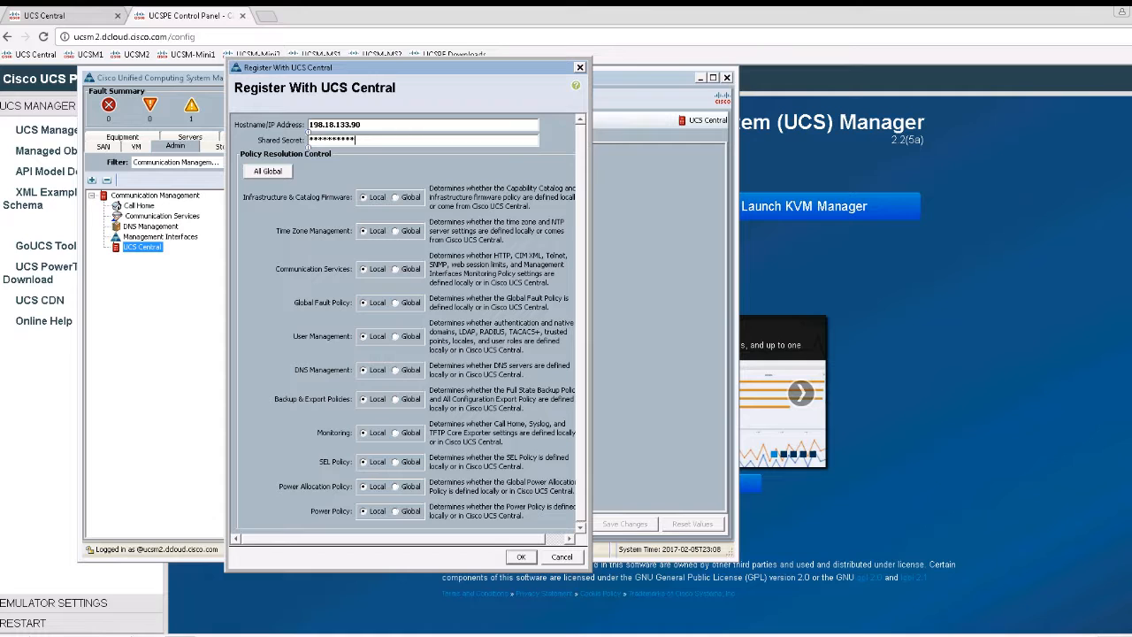
{"action": "key", "text": "Return"}
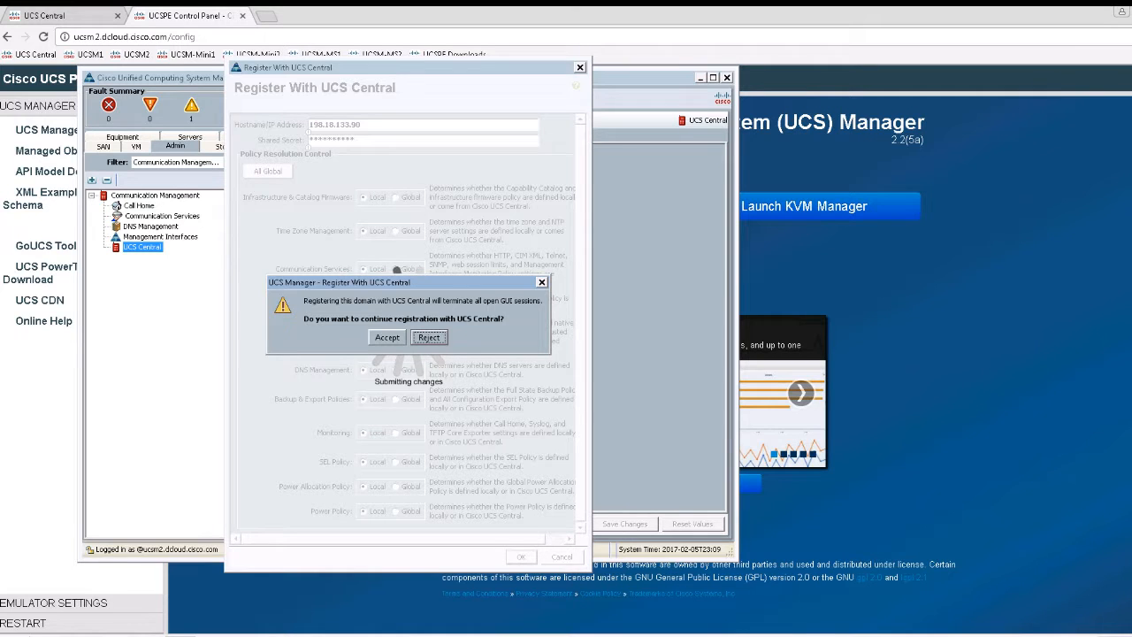
{"action": "left_click", "coordinate": [388, 337]}
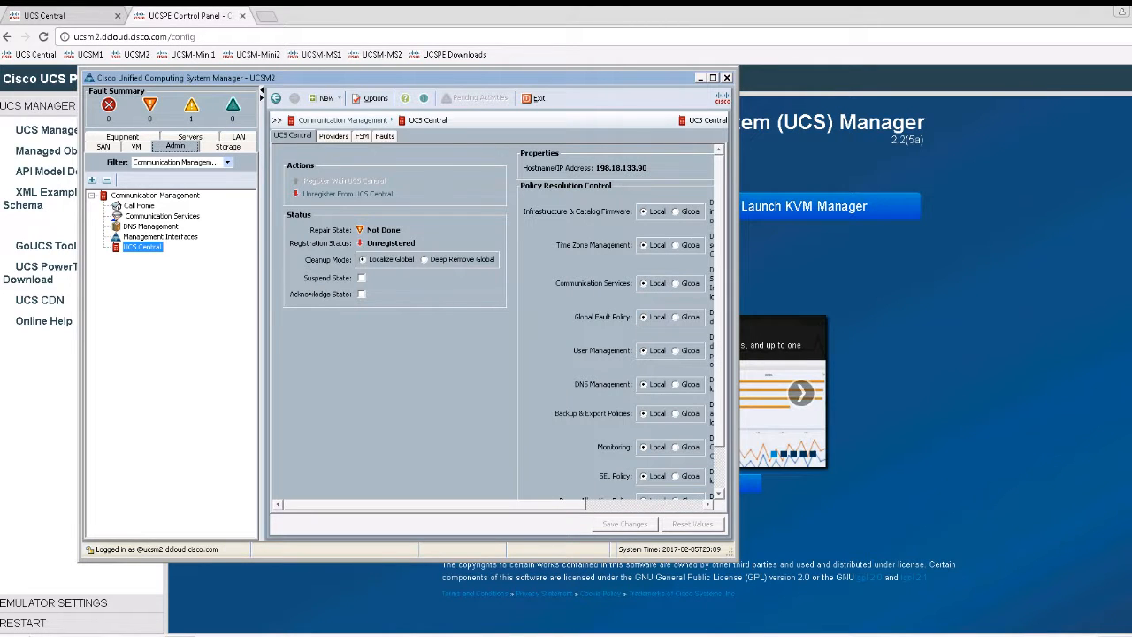
- Check the UCS Central registration progress and status, and view the domain's time zone and NTP server settings
{"action": "left_click", "coordinate": [362, 136]}
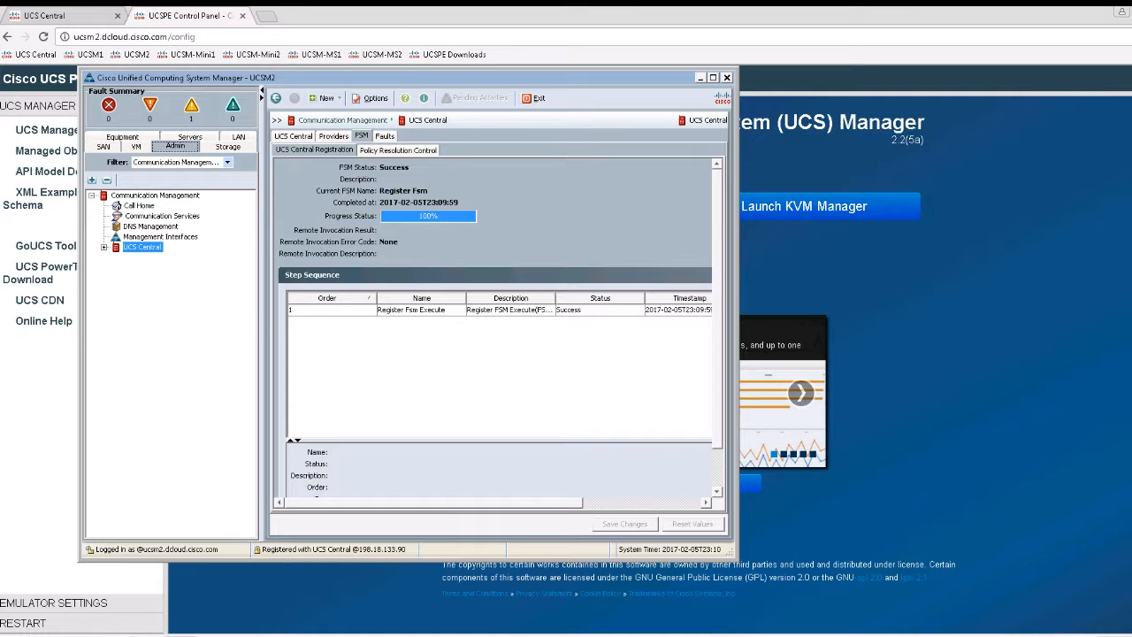
{"action": "left_click", "coordinate": [292, 136]}
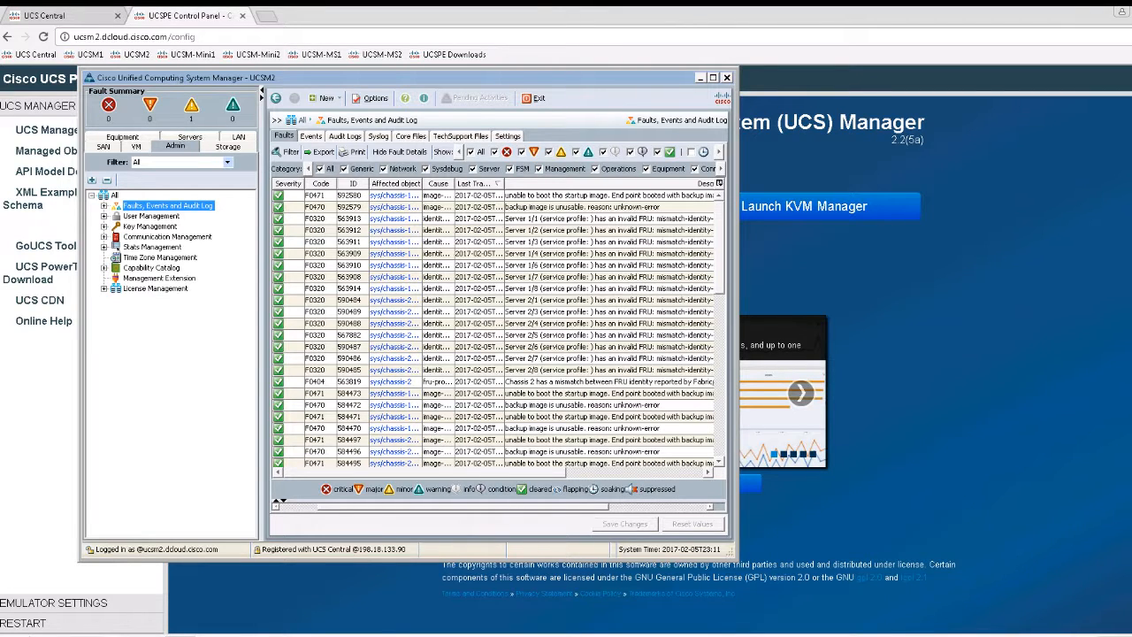
{"action": "left_click", "coordinate": [160, 257]}
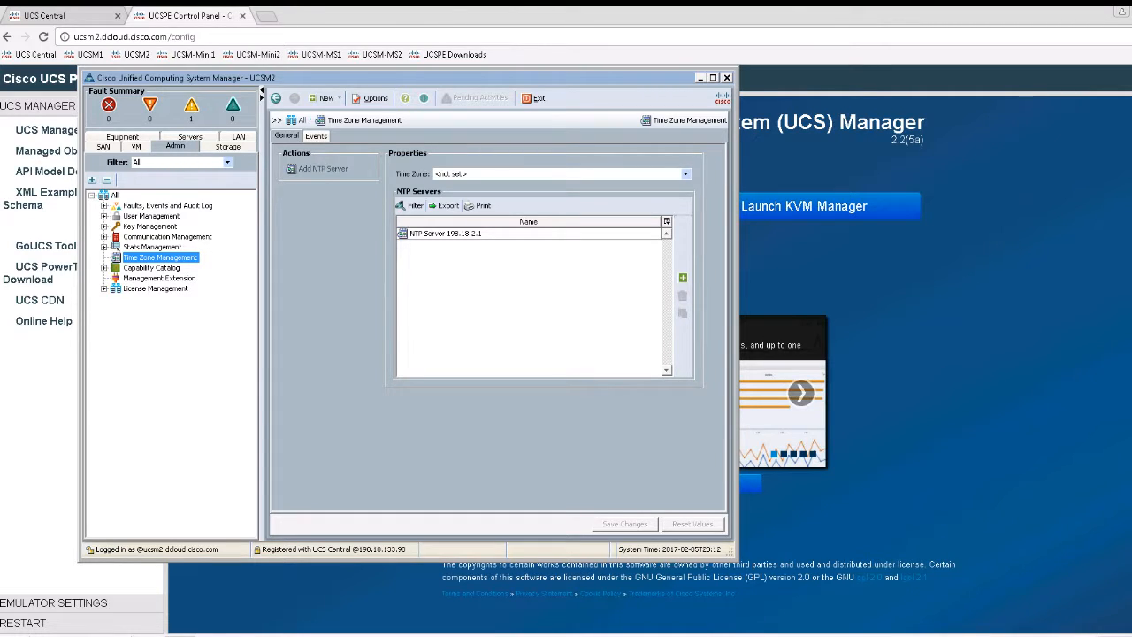
{"action": "left_click", "coordinate": [179, 16]}
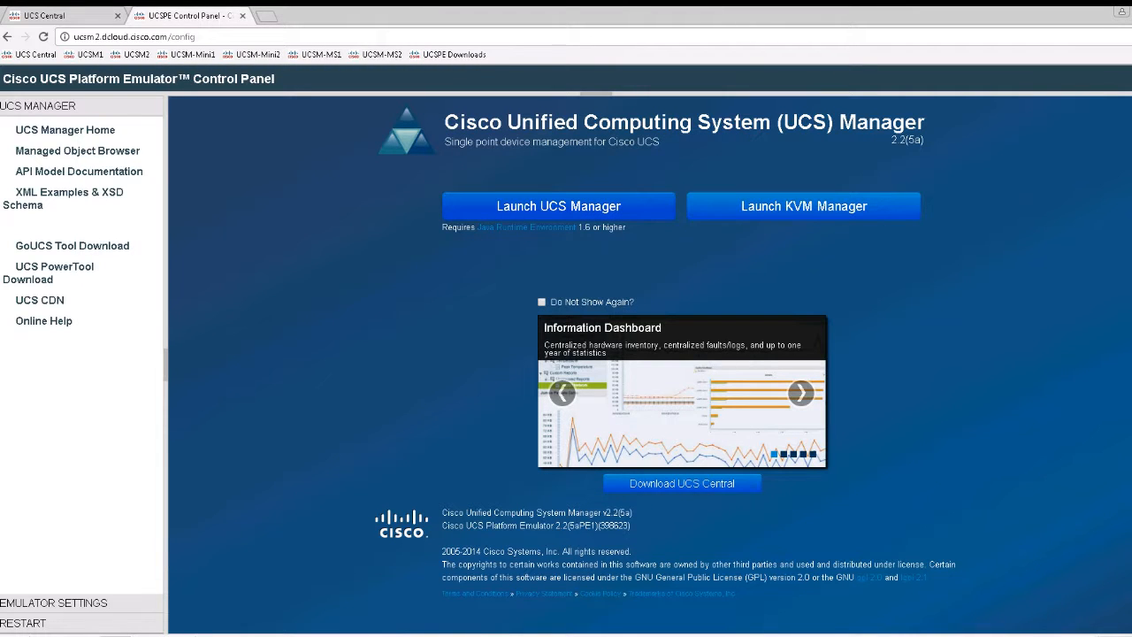
- Switch back to UCS Central, list all domains, and open the UCSM2 domain to check its status
{"action": "left_click", "coordinate": [53, 16]}
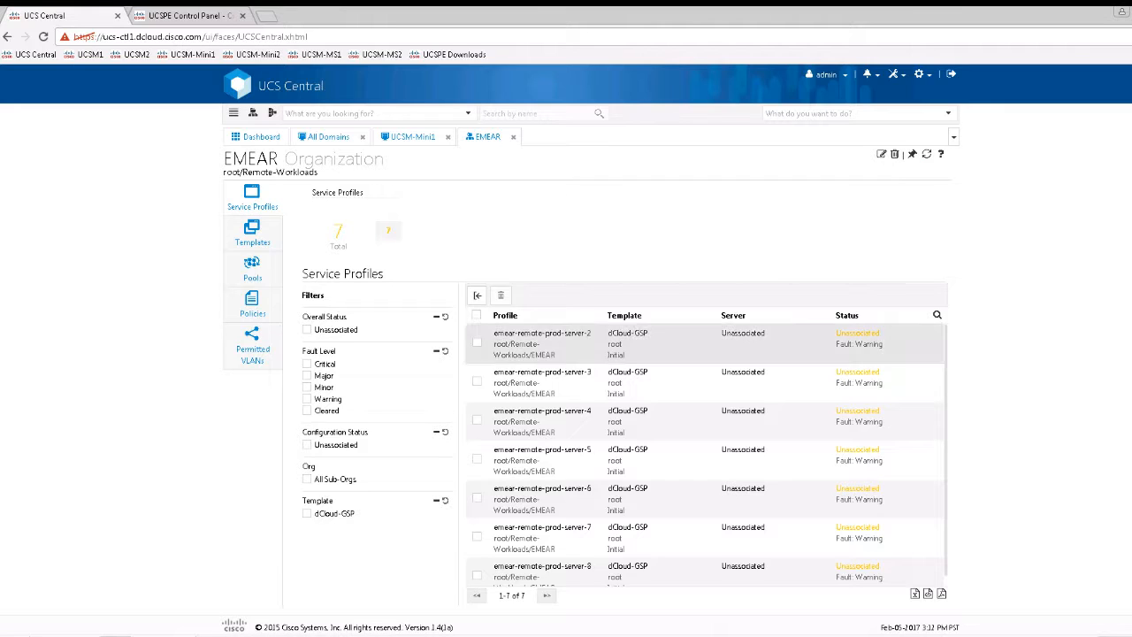
{"action": "left_click", "coordinate": [328, 137]}
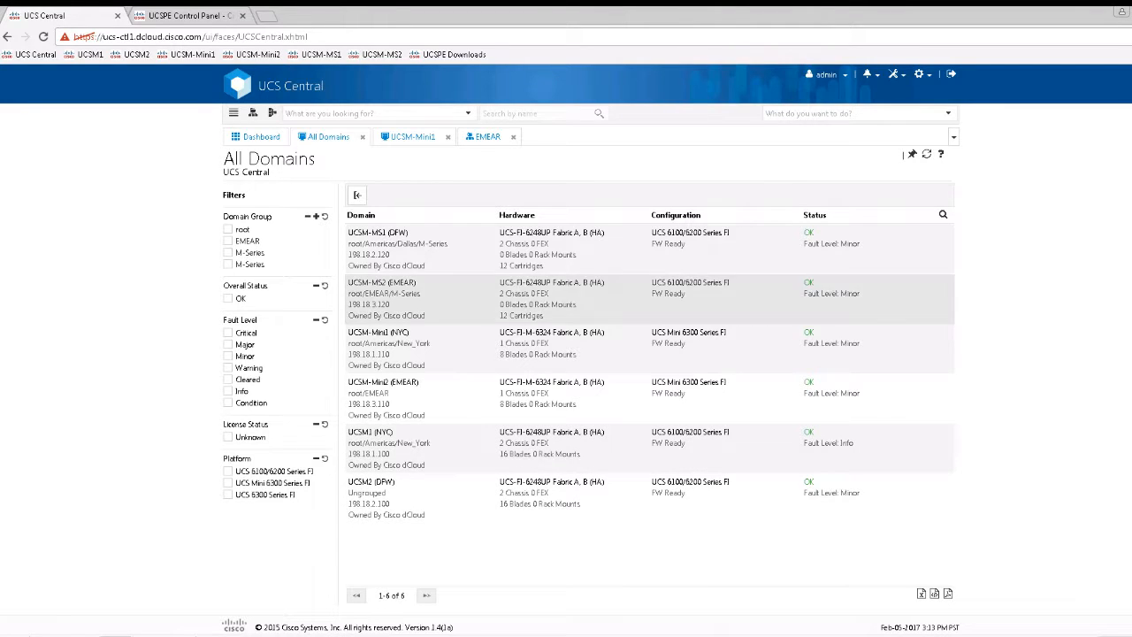
{"action": "left_click", "coordinate": [371, 482]}
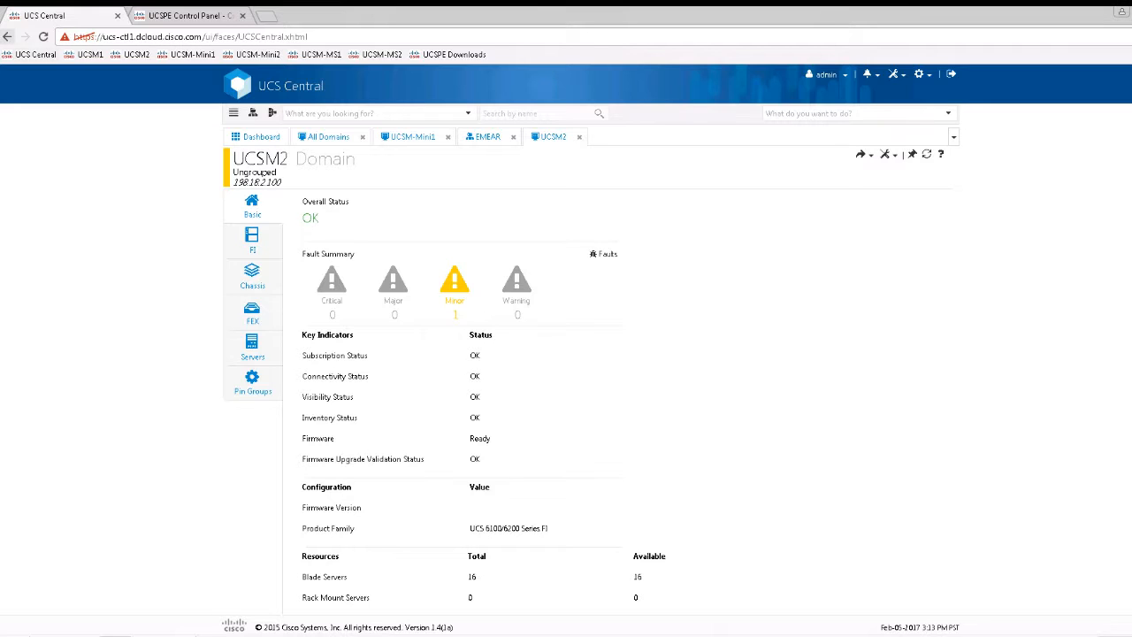
{"action": "left_click", "coordinate": [7, 36]}
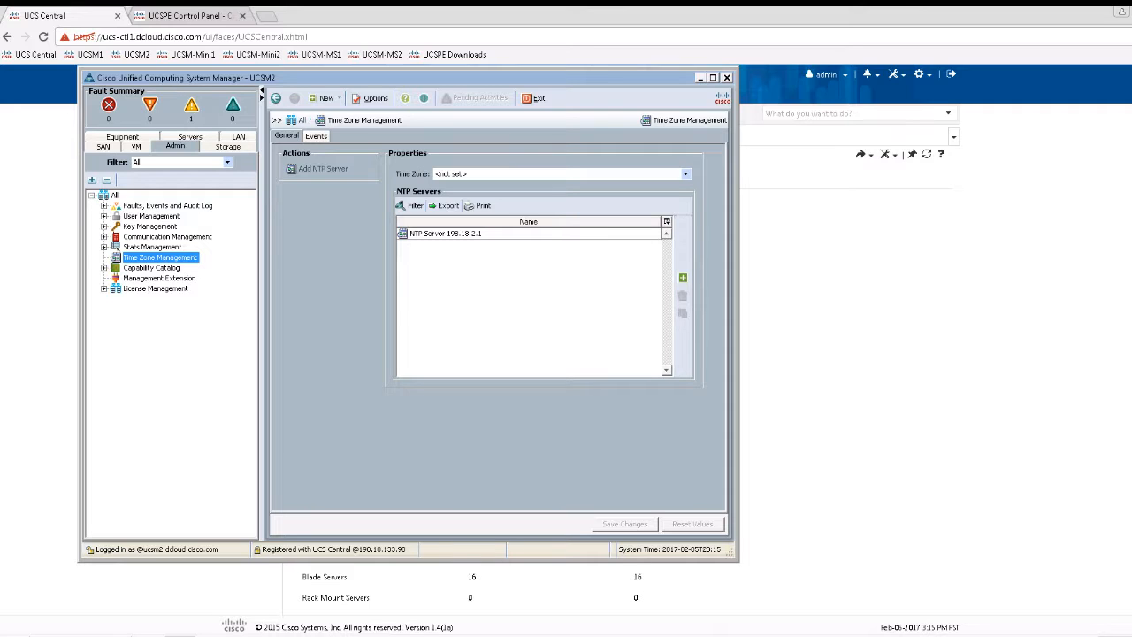
- In UCS Manager's UCS Central settings, set policy resolution for Infrastructure & Catalog Firmware to Global and save the change
{"action": "left_click", "coordinate": [103, 237]}
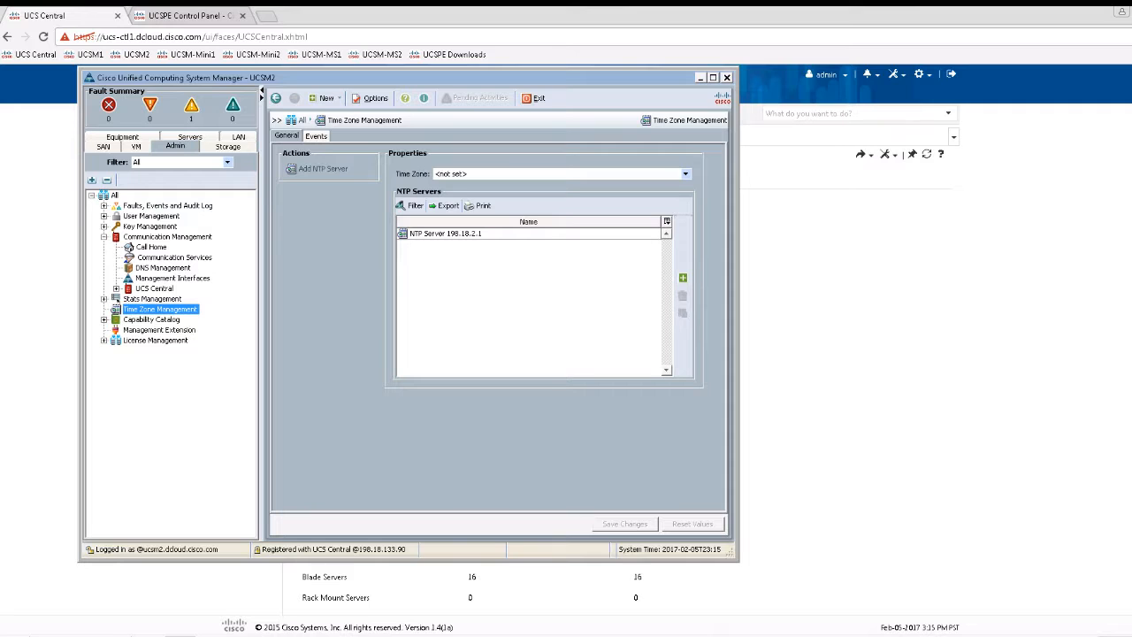
{"action": "left_click", "coordinate": [154, 289]}
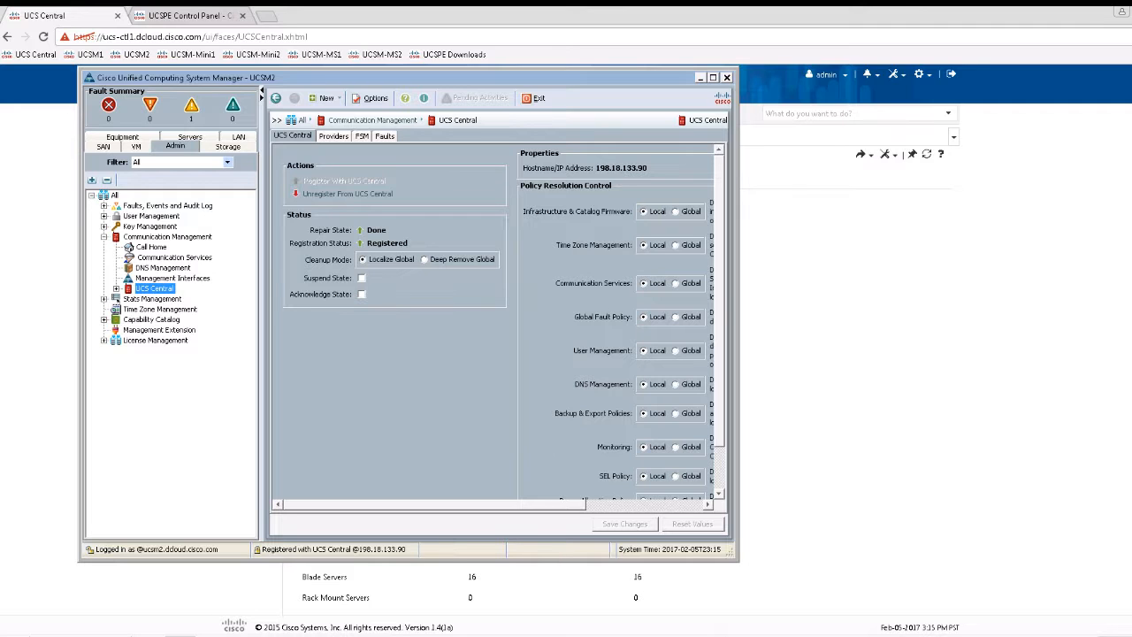
{"action": "left_click_drag", "start_coordinate": [737, 560], "coordinate": [1056, 557]}
{"action": "left_click", "coordinate": [686, 211]}
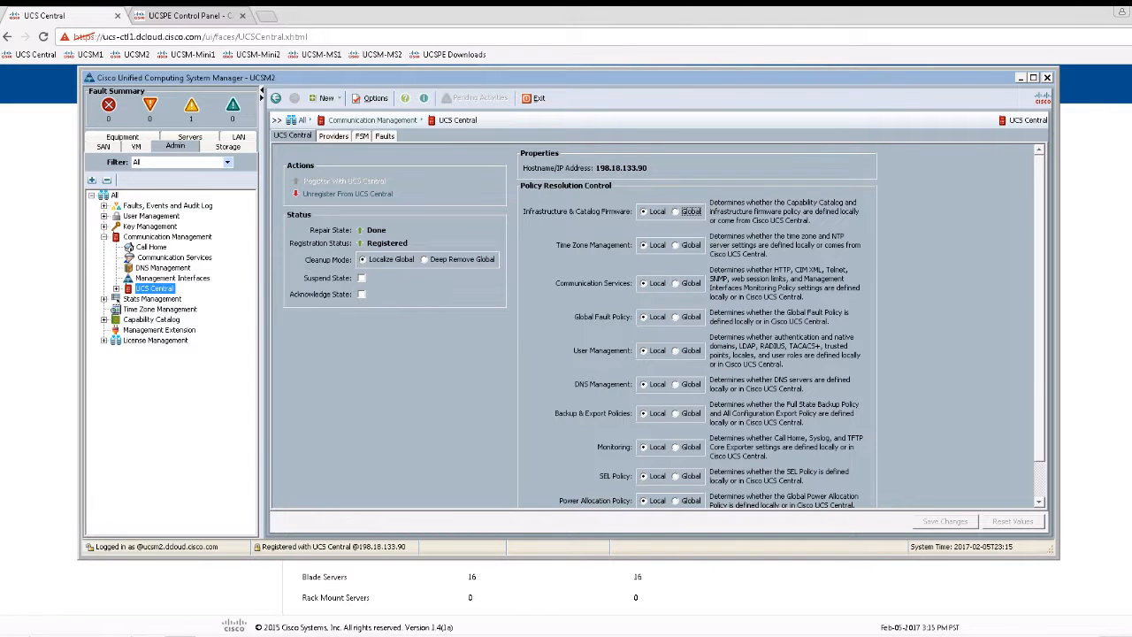
{"action": "left_click", "coordinate": [945, 521]}
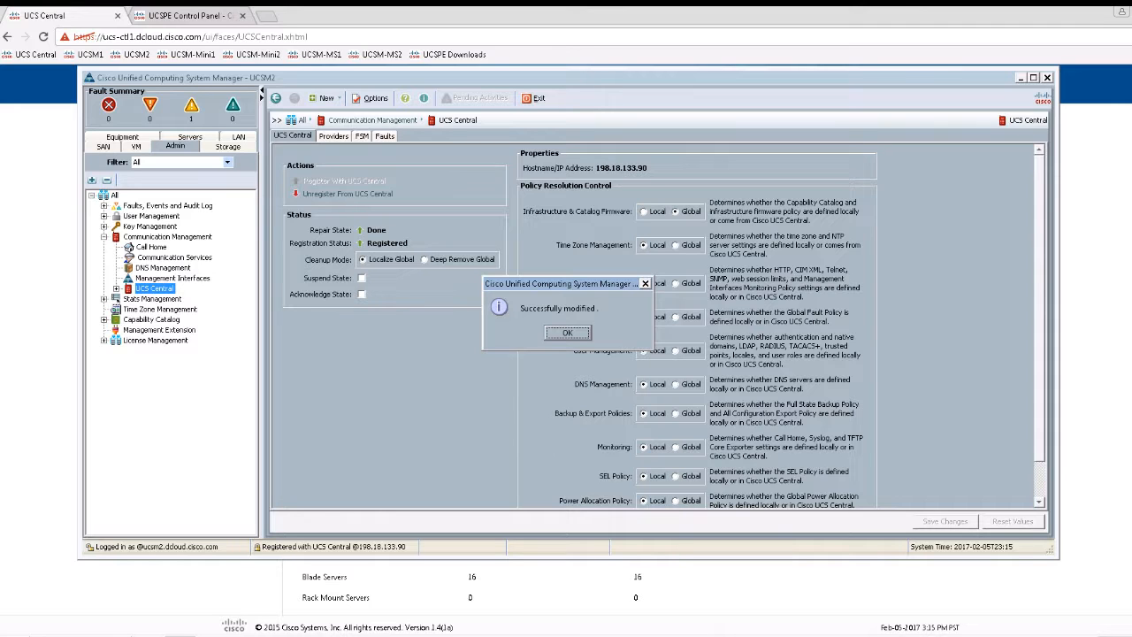
{"action": "key", "text": "Return"}
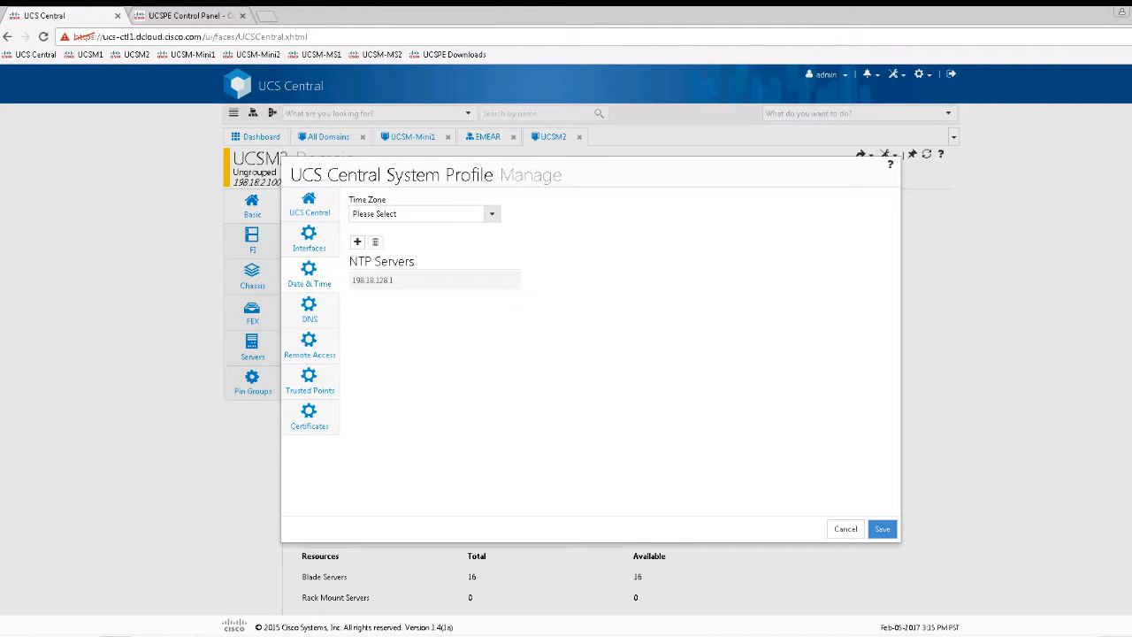
- Search the time zone list in the UCS Central system profile for "east", and clear the search
{"action": "left_click", "coordinate": [492, 213]}
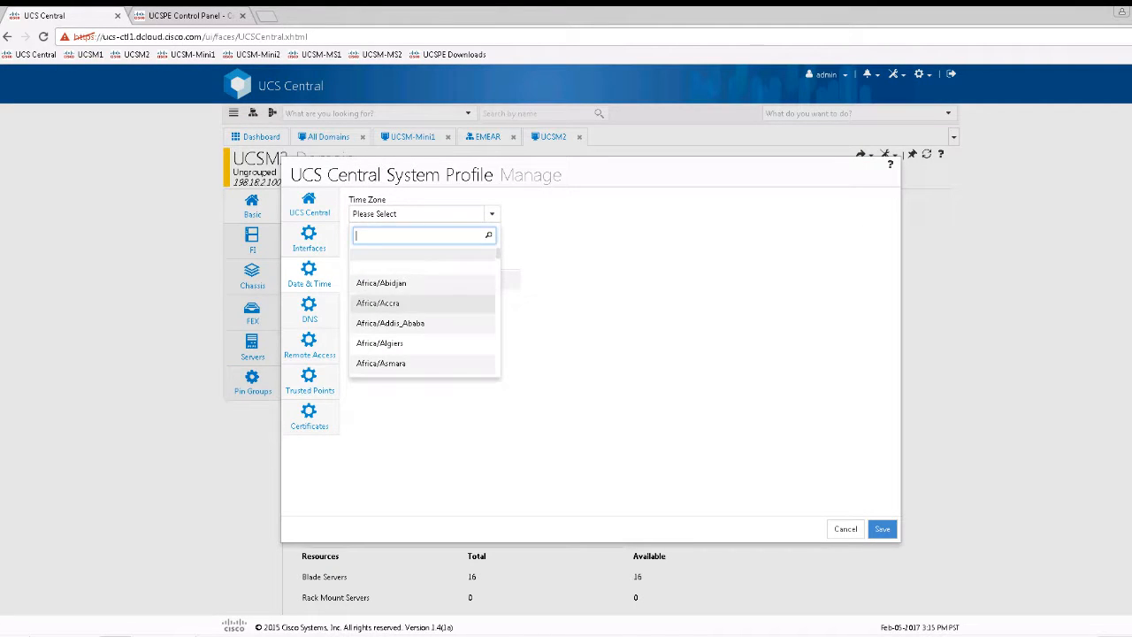
{"action": "type", "text": "east"}
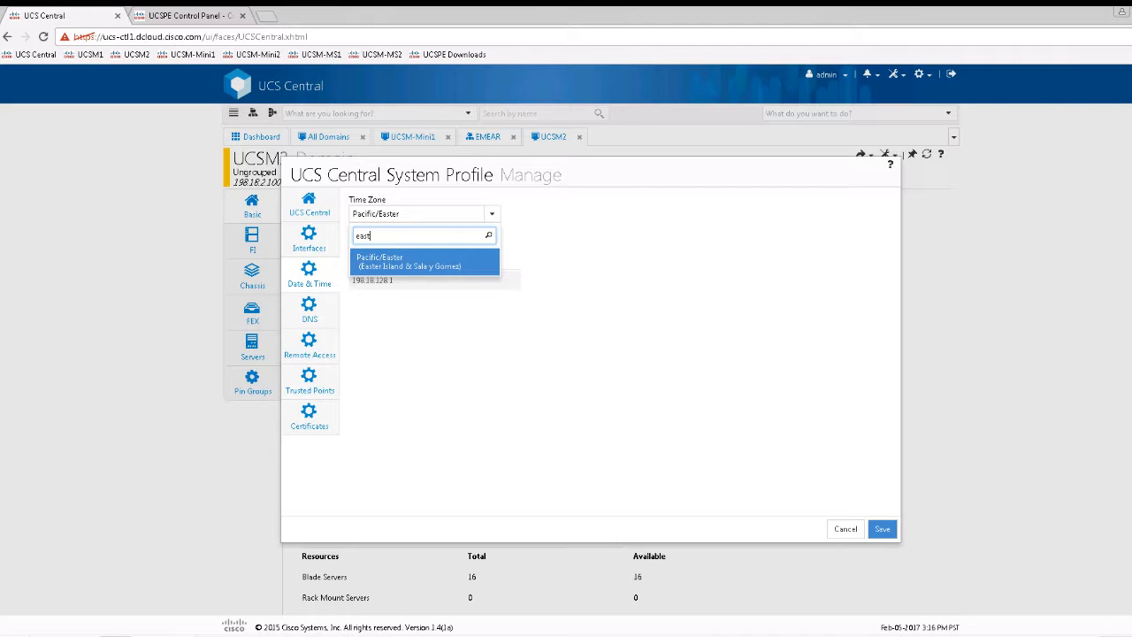
{"action": "key", "text": "BackSpace"}
{"action": "key", "text": "BackSpace"}
{"action": "key", "text": "BackSpace"}
{"action": "key", "text": "BackSpace"}
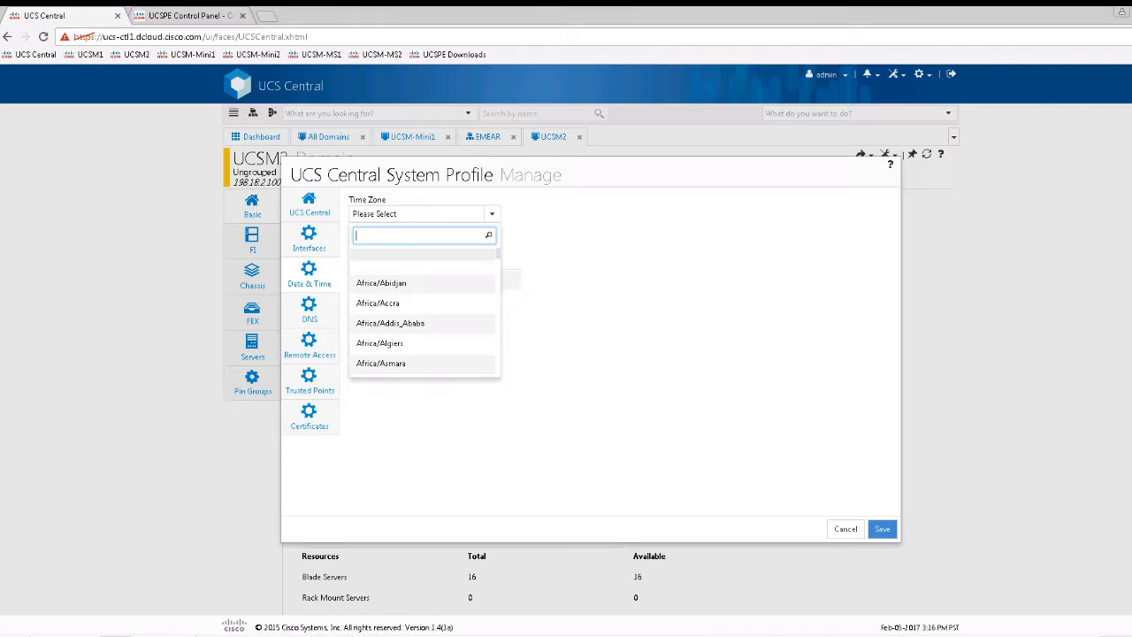
- Set the UCS Central system profile's time zone to America/Chicago, save it, and switch to UCS Manager to check UCSM2's time zone
{"action": "type", "text": "chica"}
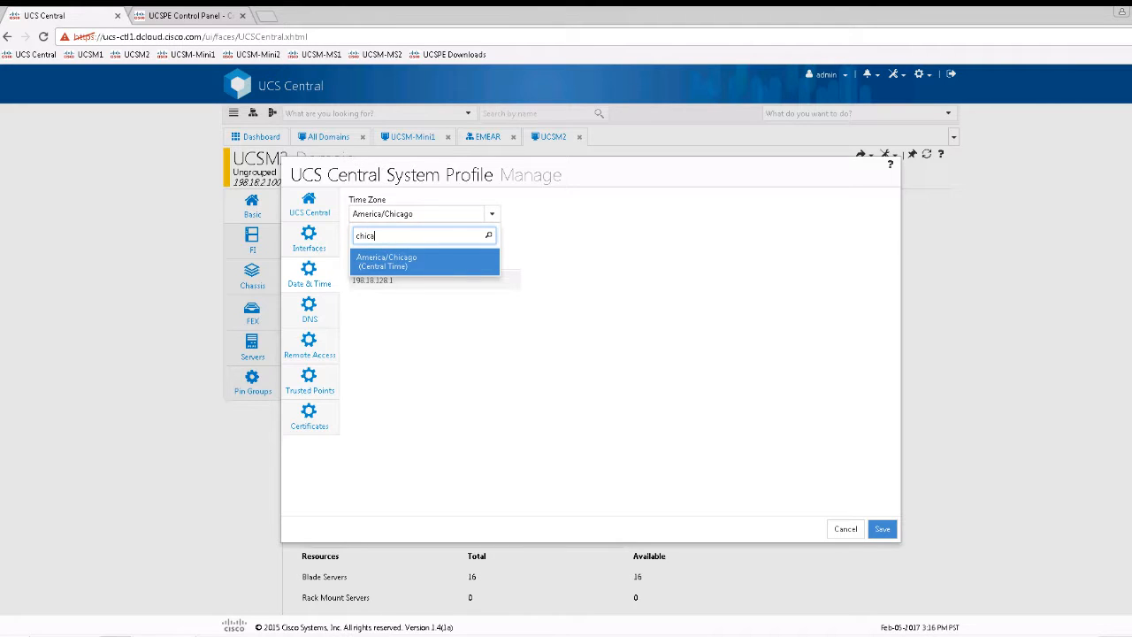
{"action": "key", "text": "Return"}
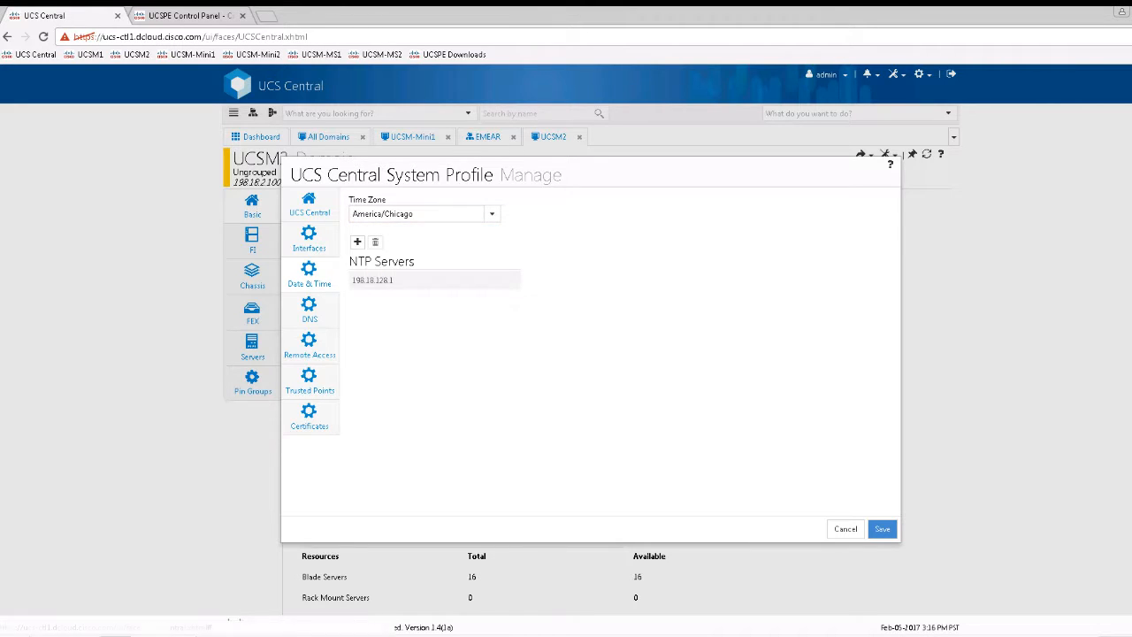
{"action": "left_click", "coordinate": [881, 529]}
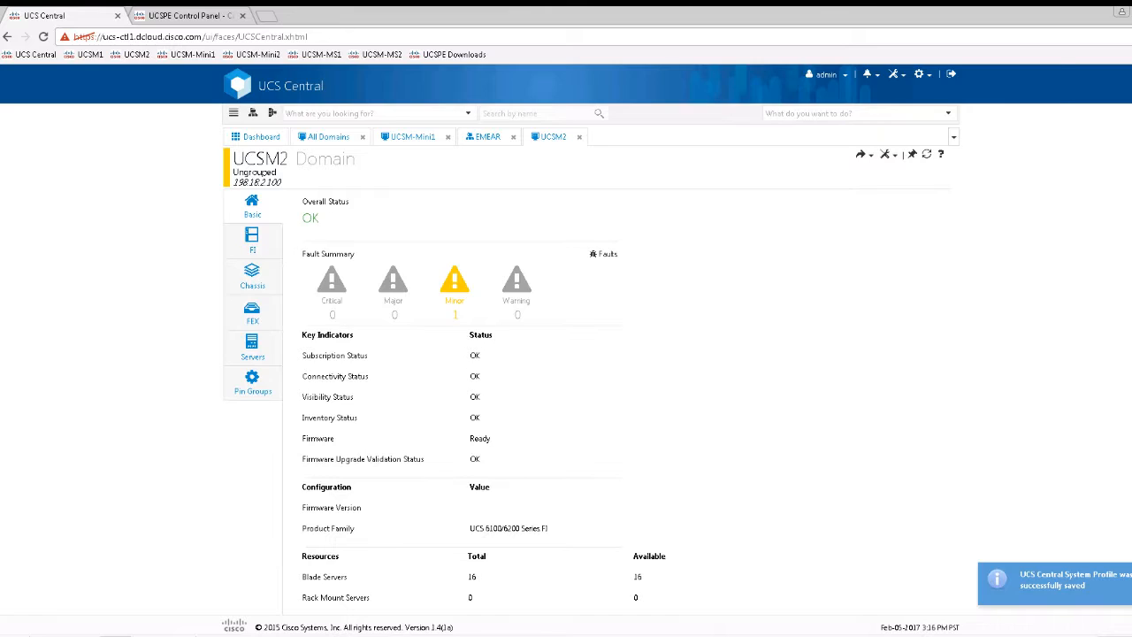
{"action": "key", "text": "alt+Tab"}
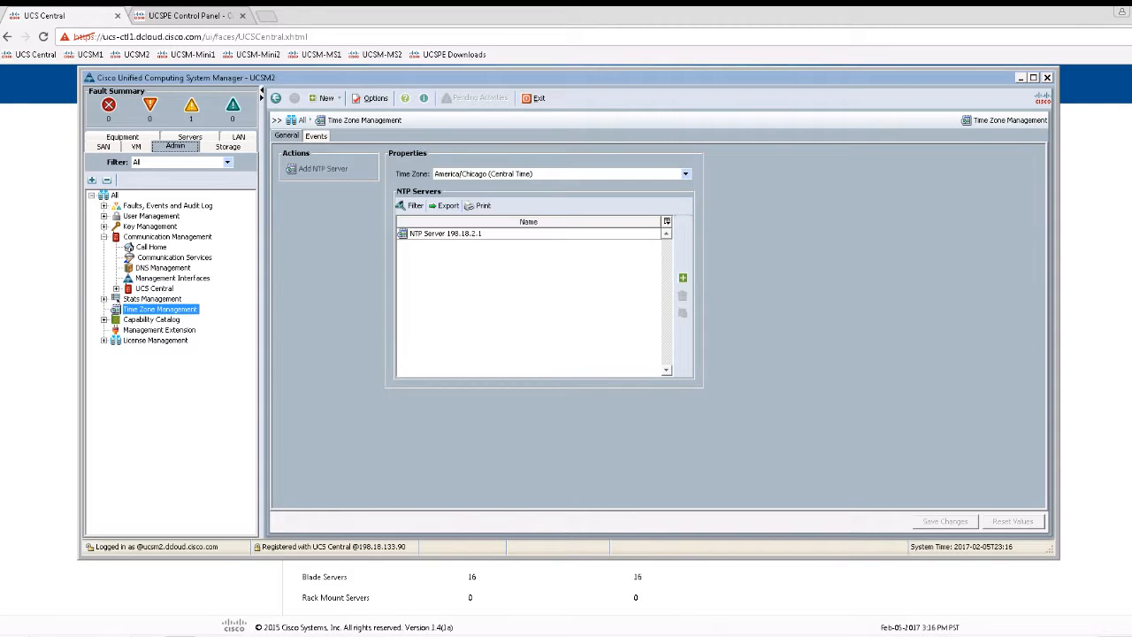